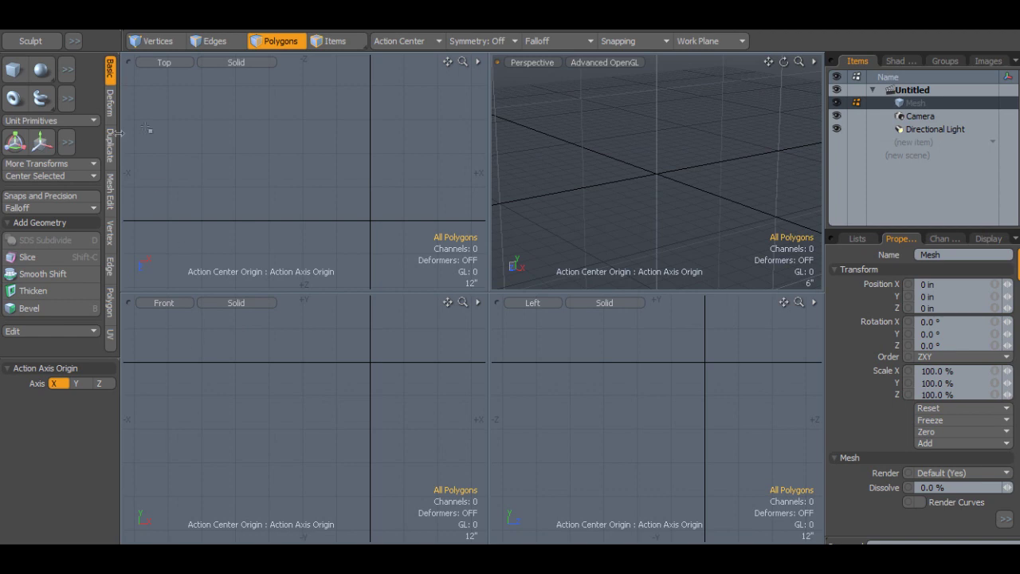
- Create the text letter "A" in the front view with the Text tool
click(68, 100)
click(97, 107)
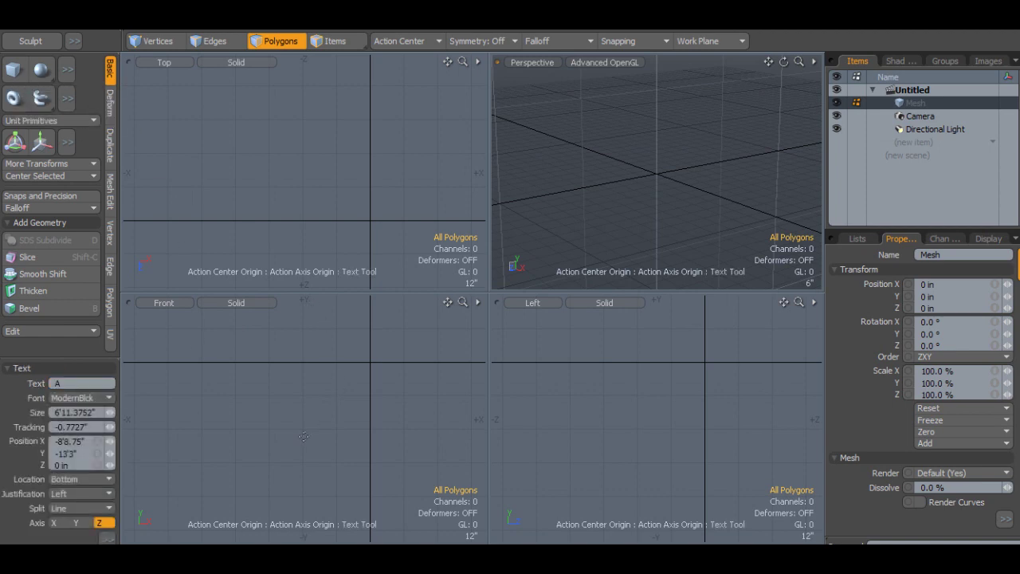
click(364, 386)
scroll(414, 397, down, 2)
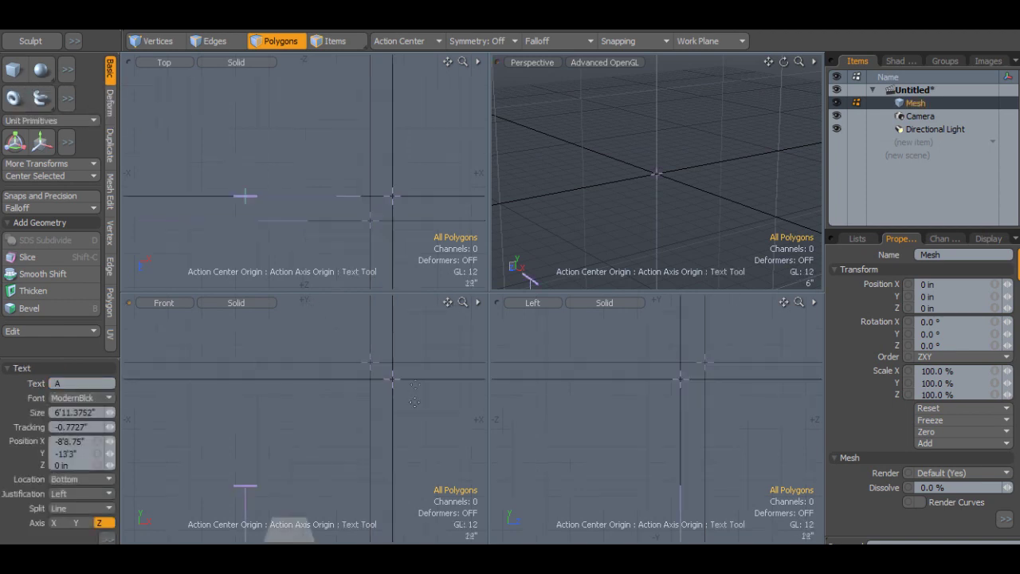
- Move the letter A up 11' along the Y axis
key(w)
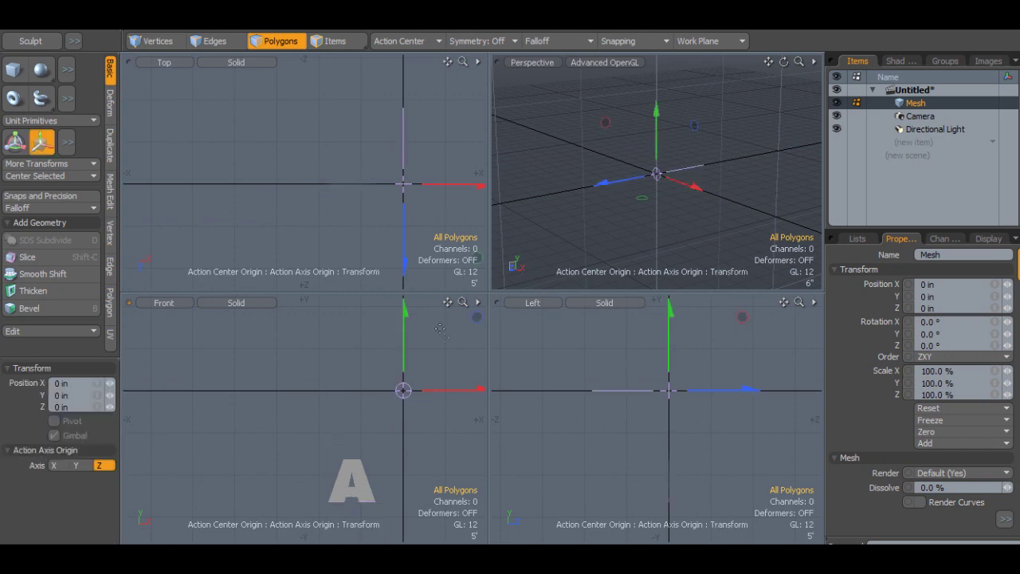
drag(405, 362, 405, 269)
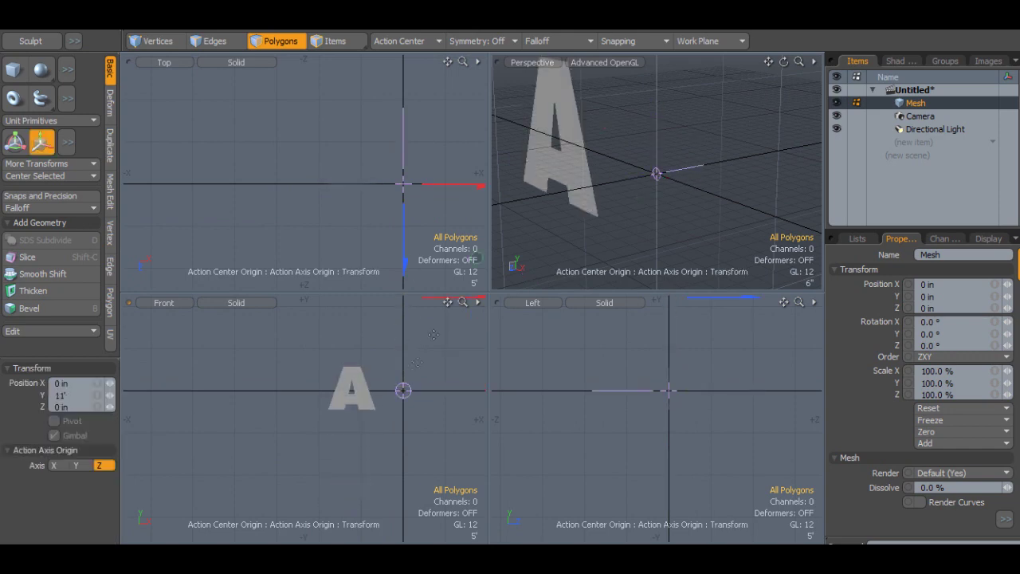
drag(445, 307, 453, 350)
key(q)
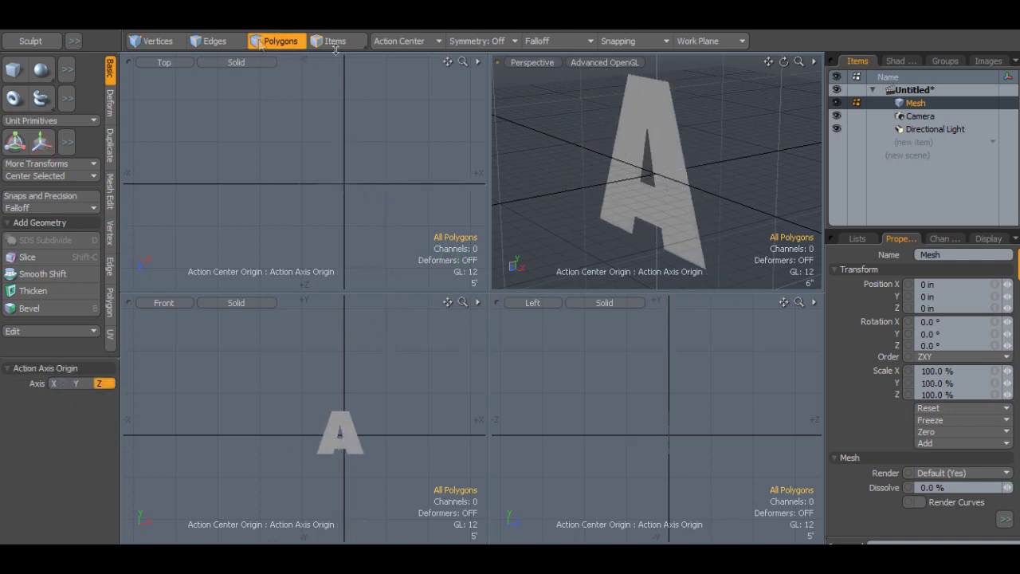
- Select the letter's polygon and extend its edges -20" along Z to give it depth
click(672, 110)
scroll(763, 120, down, 2)
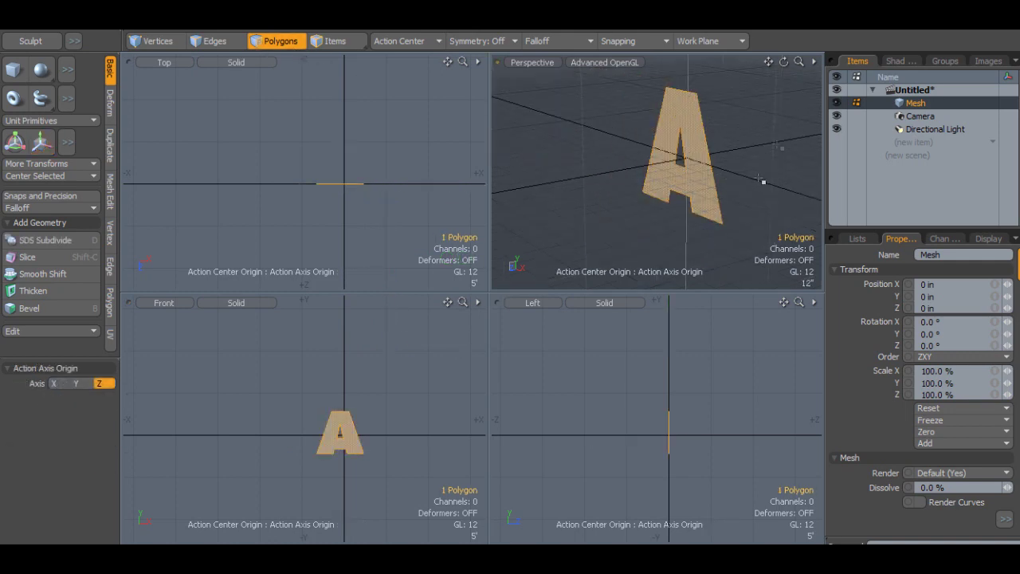
key(z)
click(735, 174)
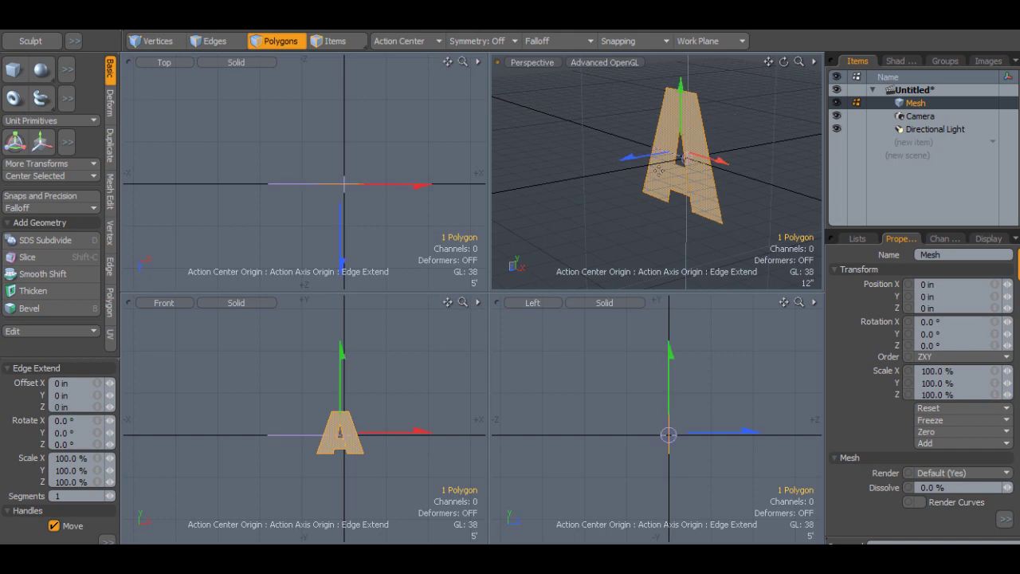
drag(648, 162, 628, 130)
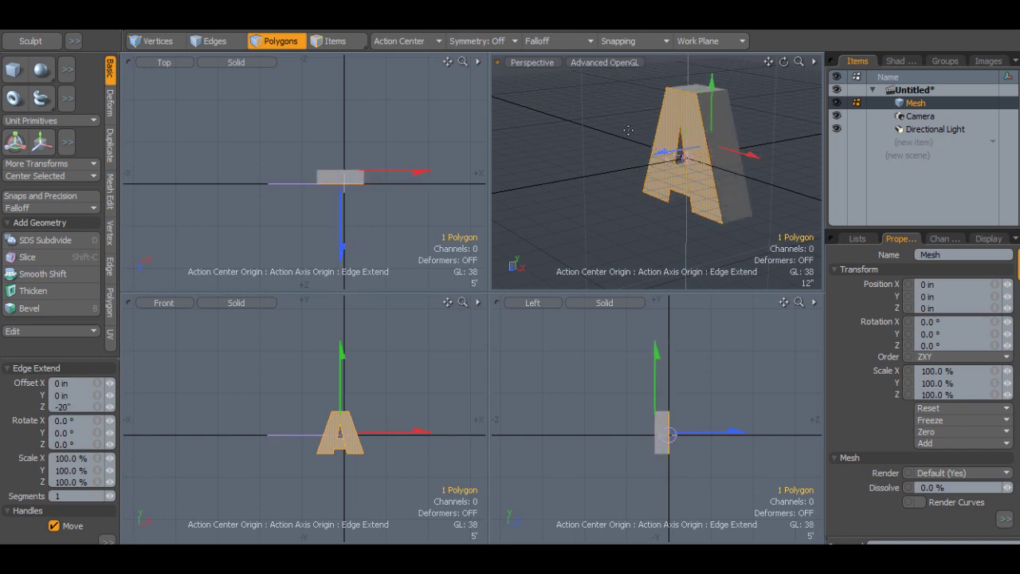
key(space)
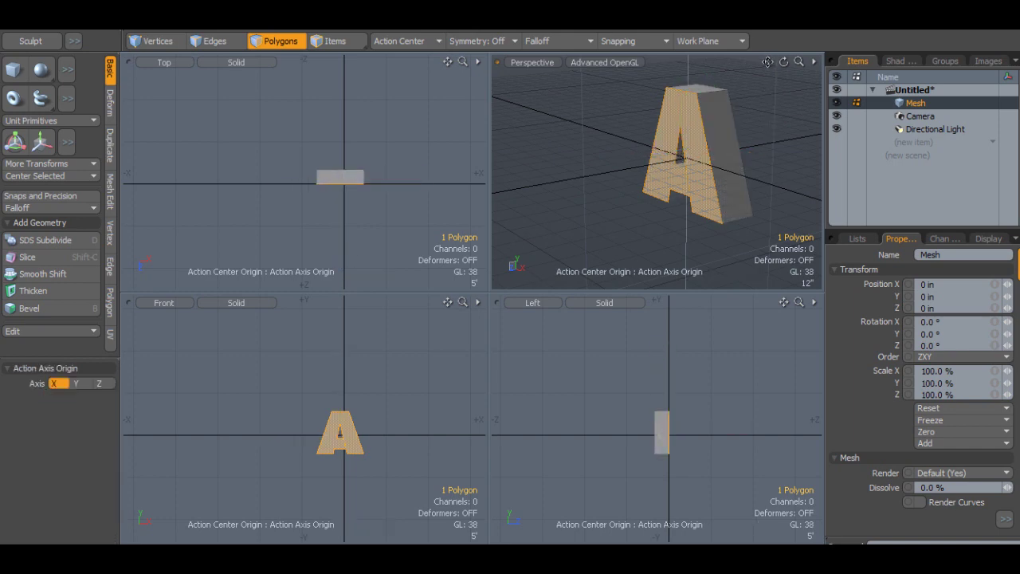
- Select the outer border edge loop at the letter's open back and make a polygon that caps it
drag(769, 61, 708, 89)
drag(782, 63, 670, 67)
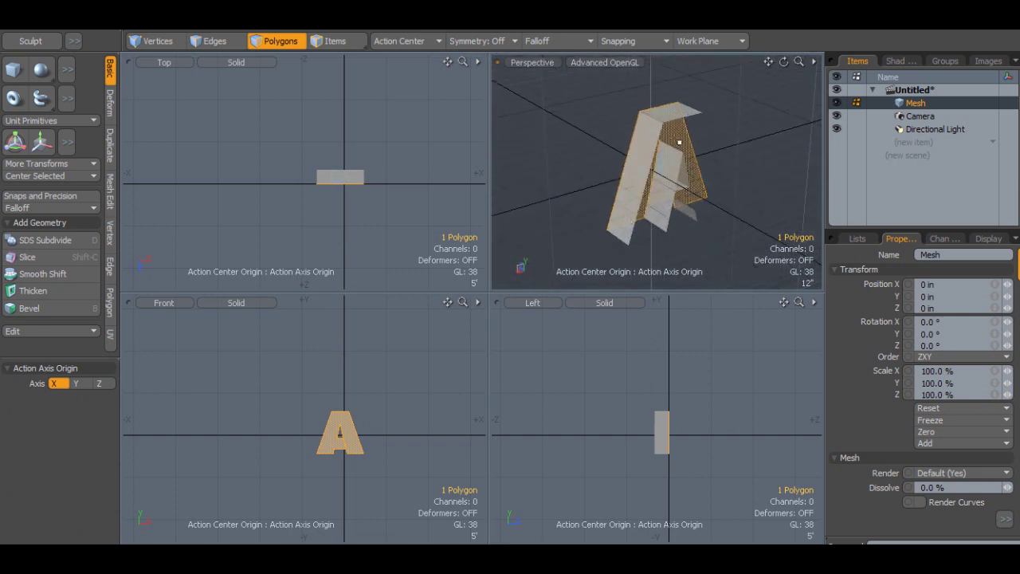
scroll(715, 186, up, 3)
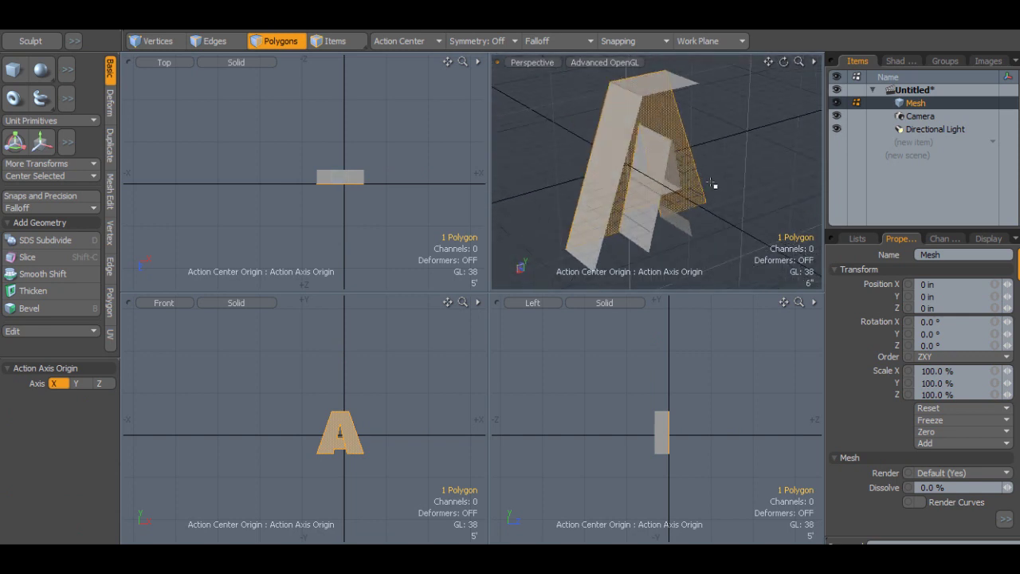
click(214, 41)
double_click(664, 94)
key(p)
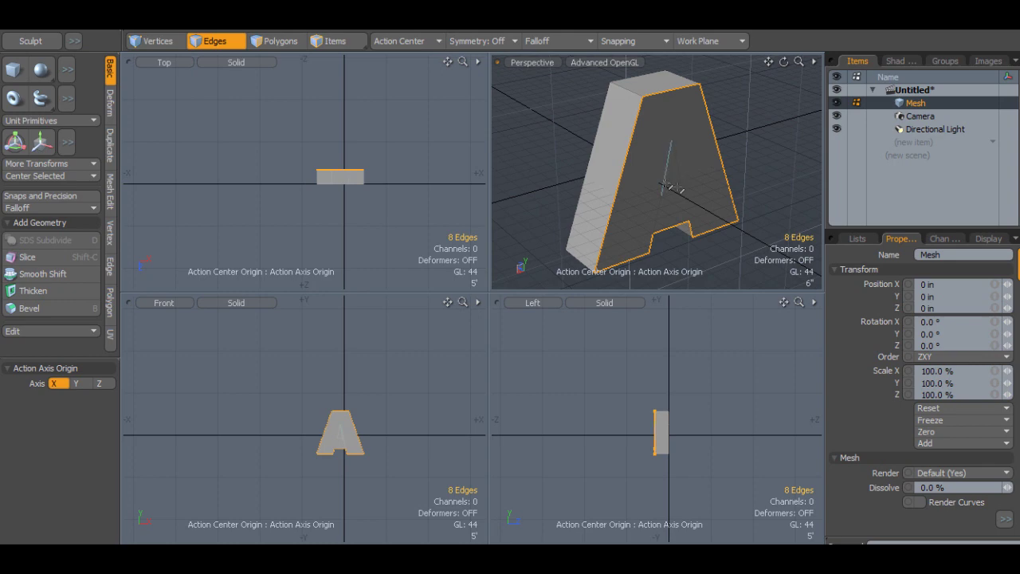
- Try removing the selected back rim edges of the letter, and undo the removal
mouse_move(784, 63)
mouse_down()
mouse_move(869, 49)
mouse_move(905, 32)
mouse_move(893, 24)
mouse_move(869, 52)
mouse_move(797, 68)
mouse_move(865, 39)
mouse_move(885, 44)
mouse_move(804, 59)
mouse_up()
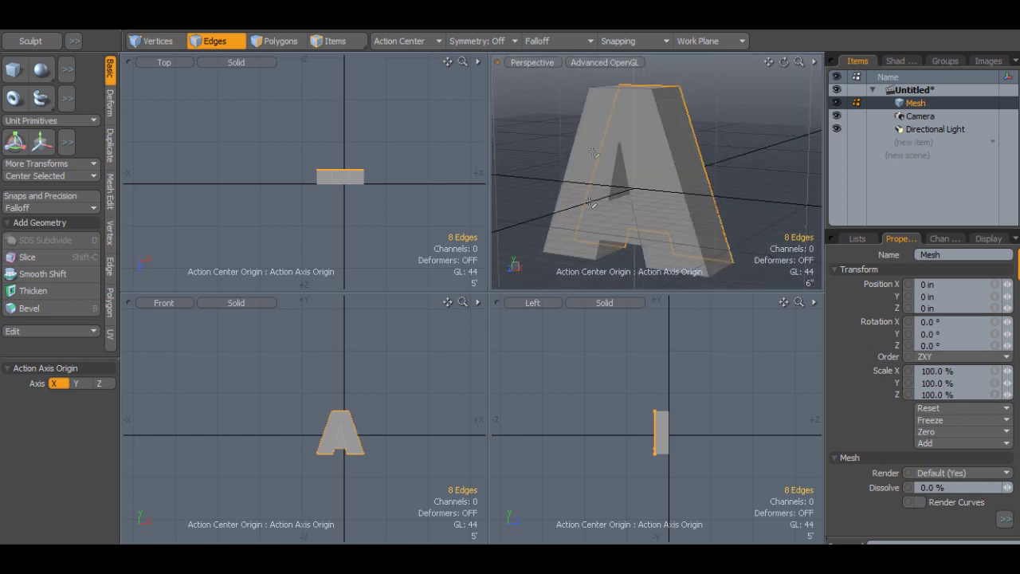
drag(785, 62, 796, 65)
key(ctrl+z)
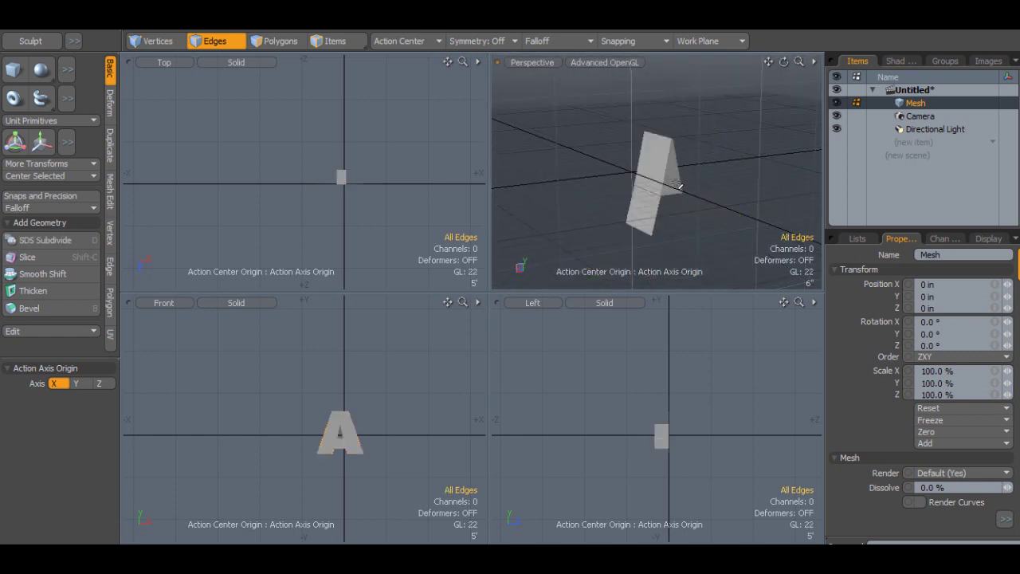
scroll(679, 155, down, 3)
scroll(687, 150, up, 1)
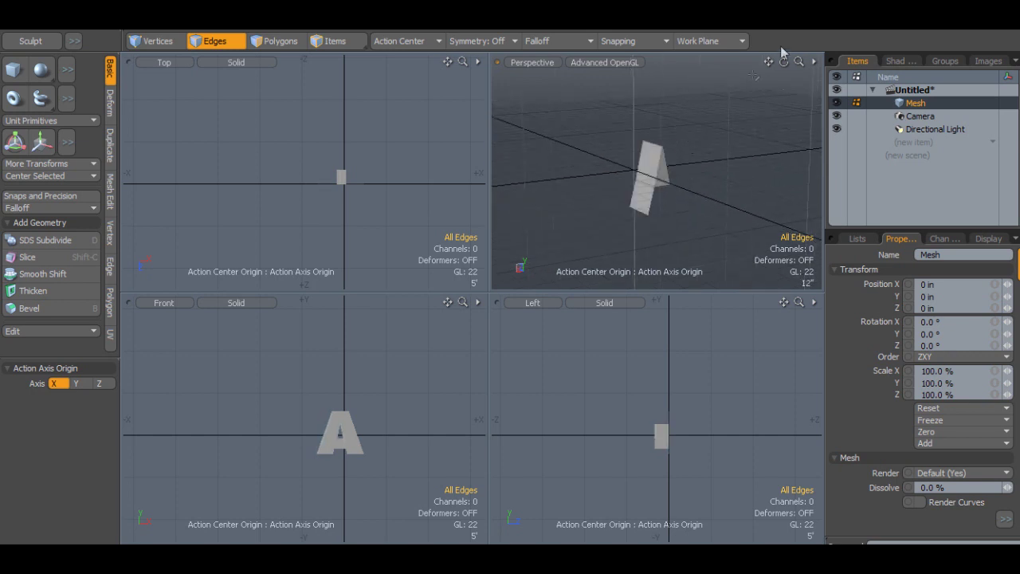
mouse_move(785, 64)
mouse_down()
mouse_move(798, 66)
mouse_move(781, 67)
mouse_up()
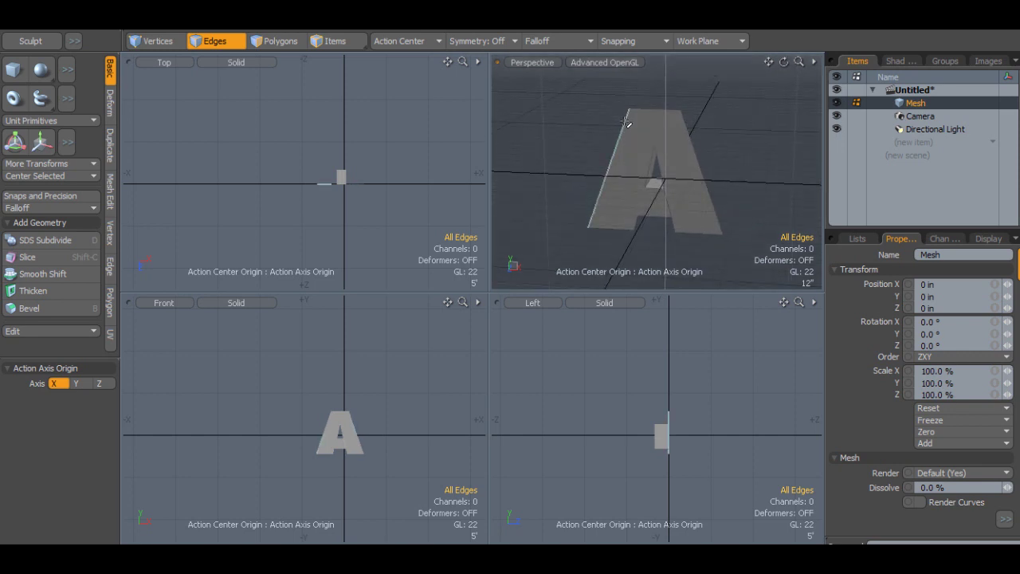
key(ctrl+z)
- In polygon mode, toggle subdivision smoothing on the capped letter on and off to compare its shapes
key(3)
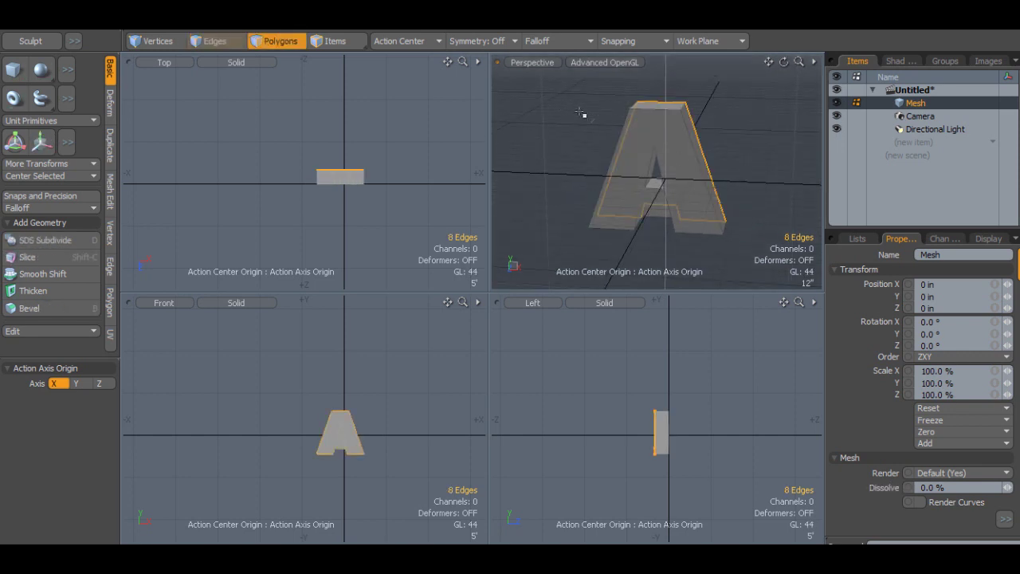
key(Tab)
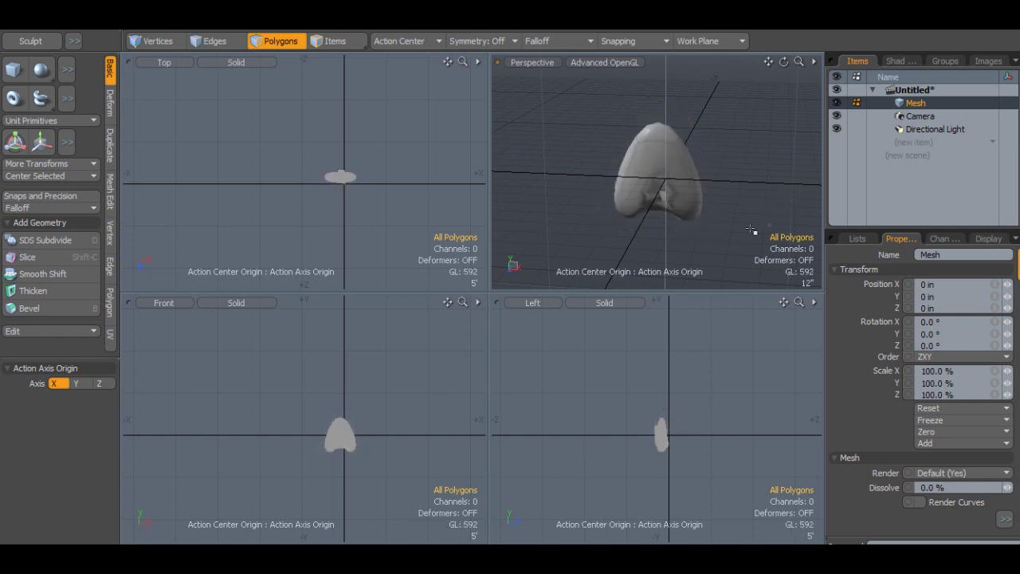
scroll(765, 225, up, 2)
scroll(588, 141, down, 3)
drag(769, 61, 773, 83)
key(Tab)
key(Tab)
key(Tab)
- Select the whole extruded letter A and delete its geometry
scroll(652, 172, up, 3)
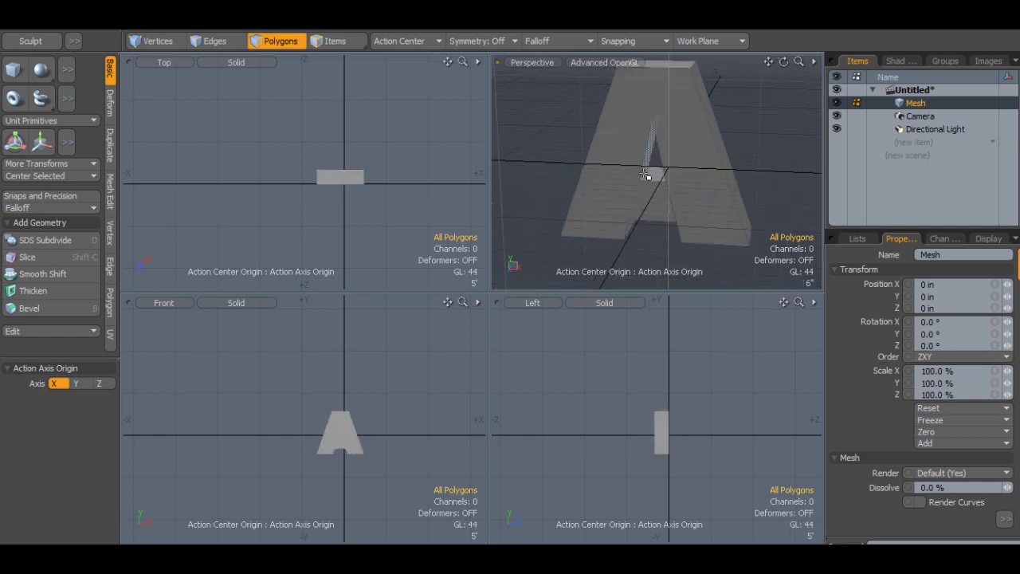
scroll(703, 131, down, 2)
drag(769, 63, 750, 70)
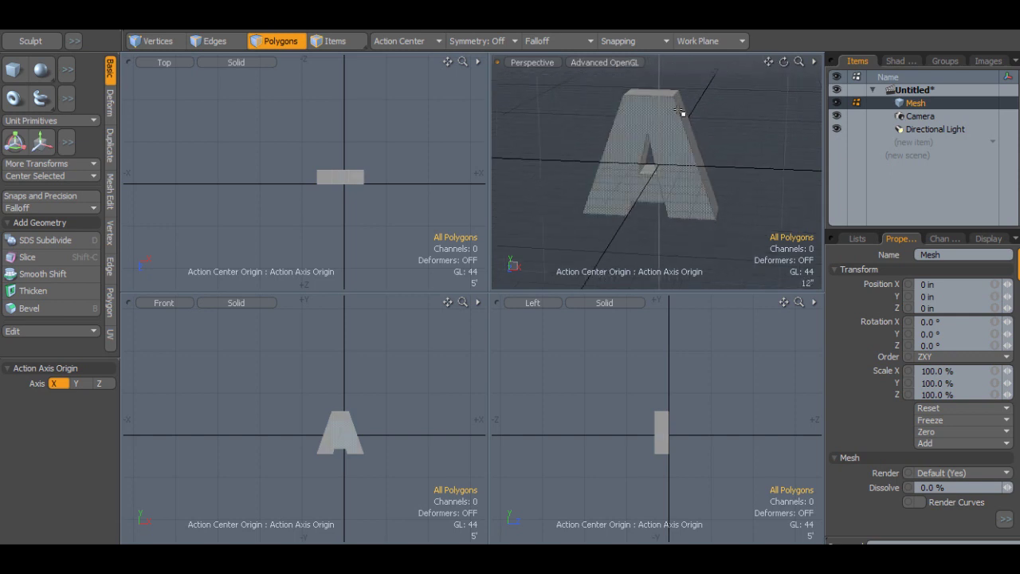
double_click(673, 112)
key(Delete)
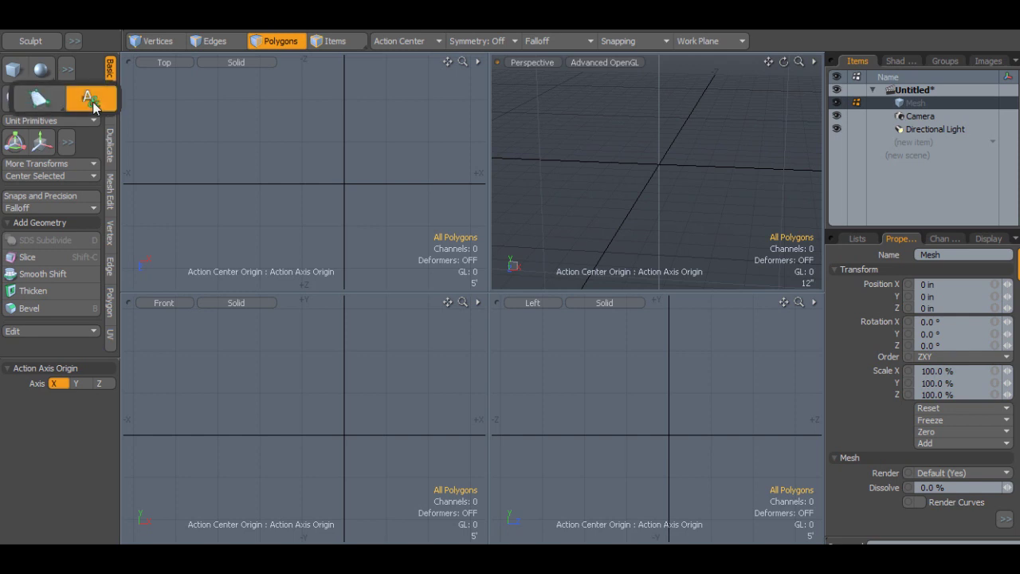
- Create a new text letter "A" positioned at the origin with the Text tool
click(89, 98)
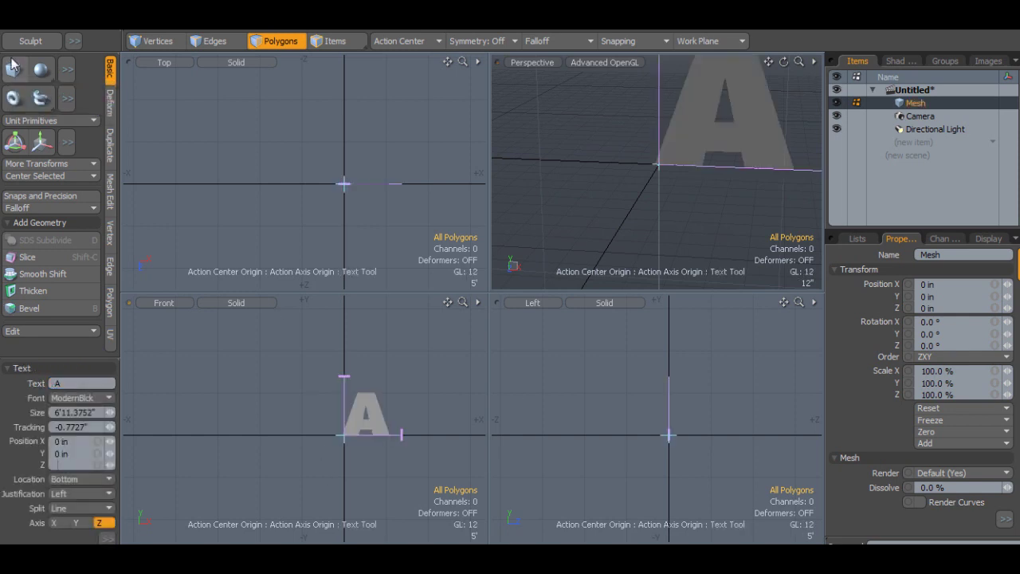
drag(783, 62, 663, 103)
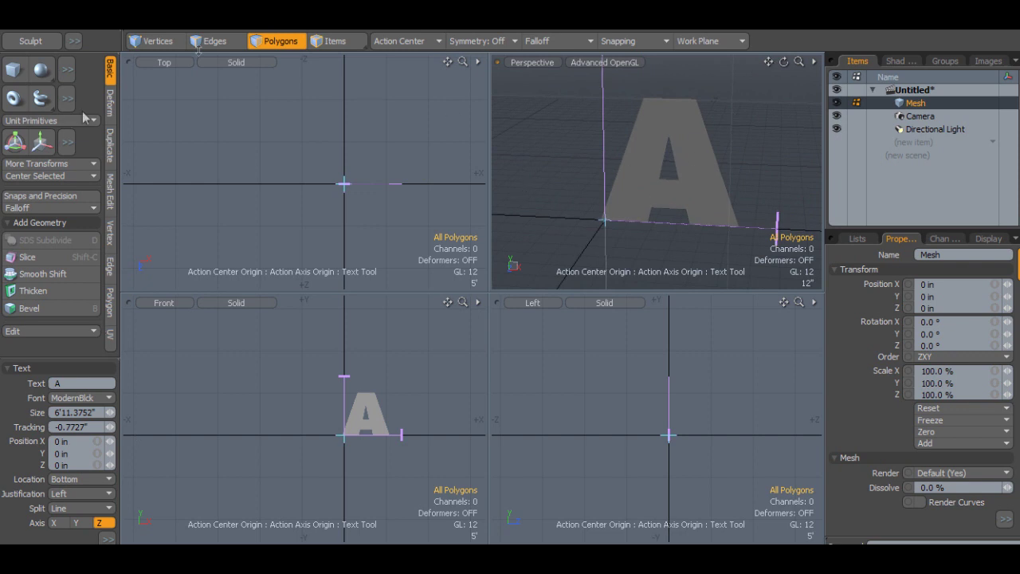
key(space)
- Select the new letter's polygon and center it along the X axis
click(361, 408)
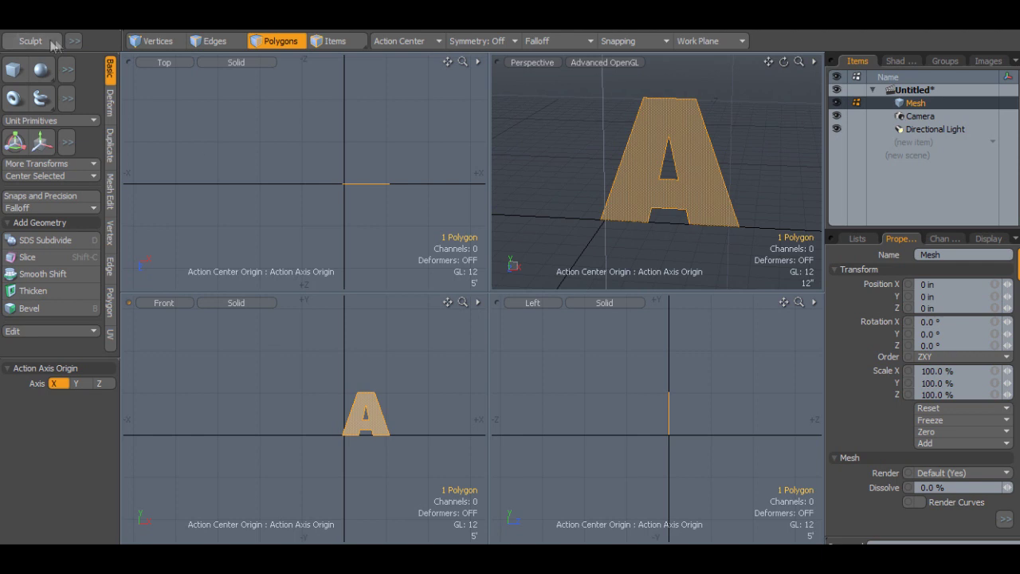
click(92, 121)
mouse_move(92, 122)
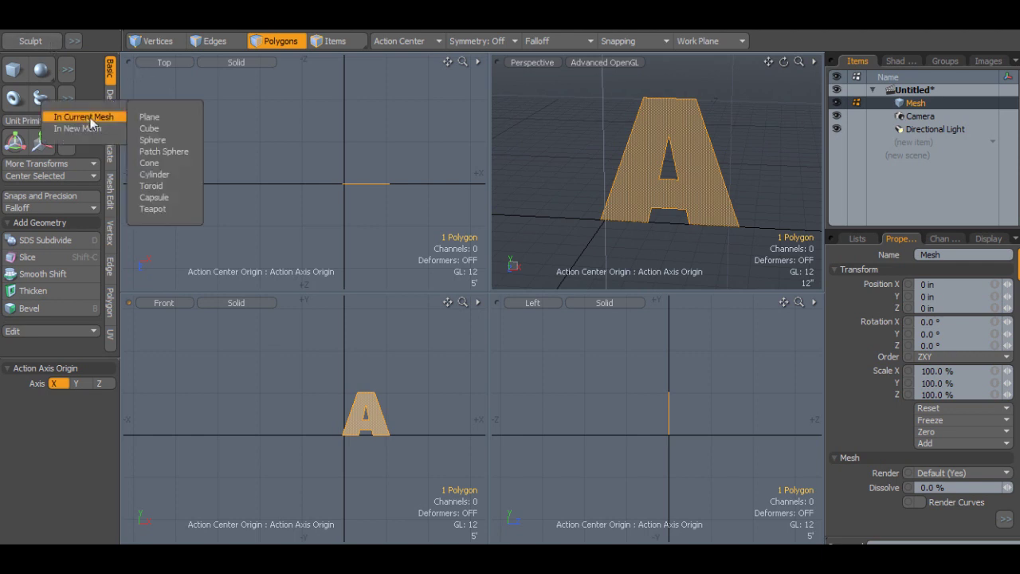
click(92, 176)
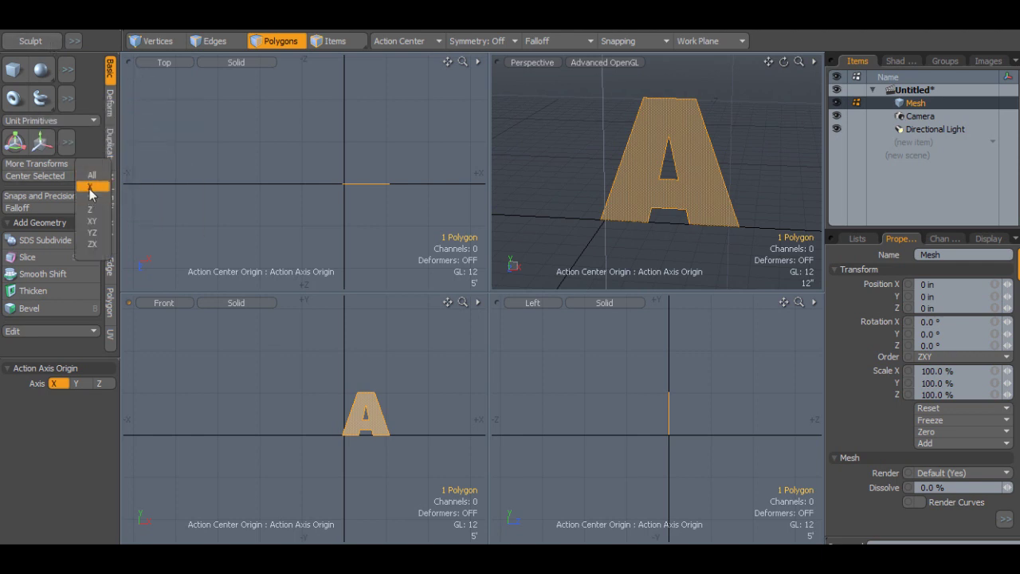
click(92, 187)
key(a)
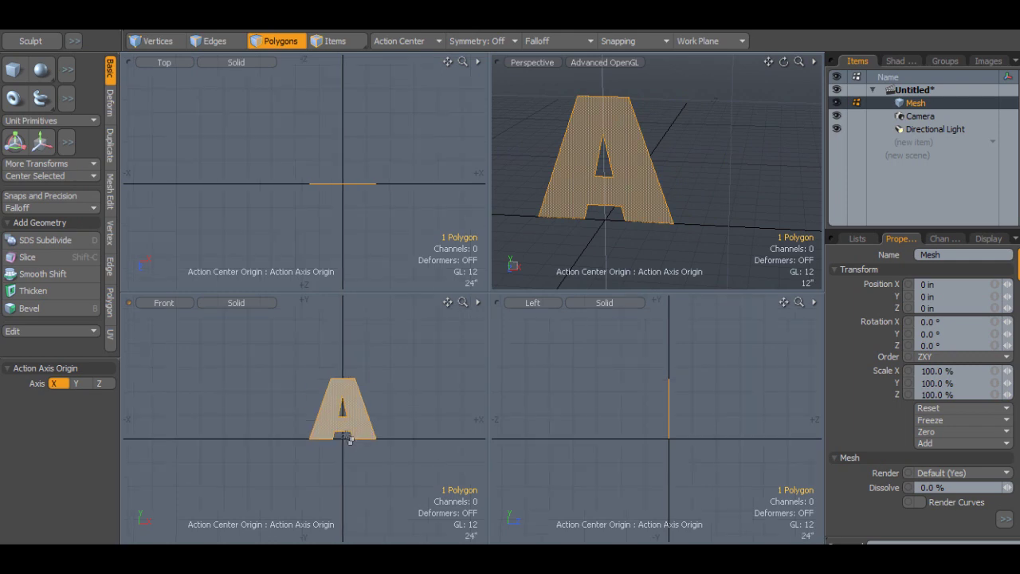
- Add a new empty mesh item to the scene and maximize the front view for tracing the letter
click(922, 144)
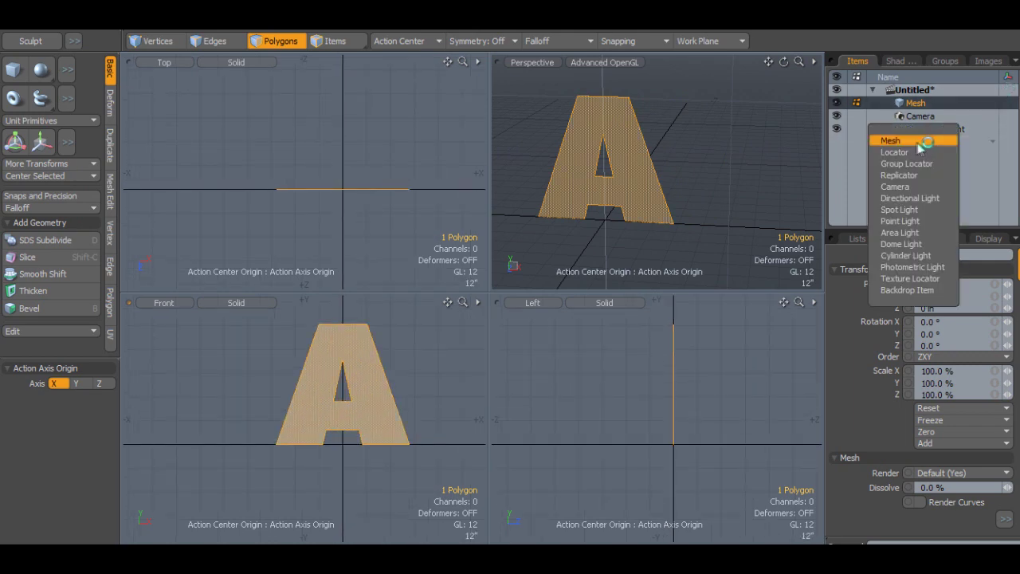
click(894, 139)
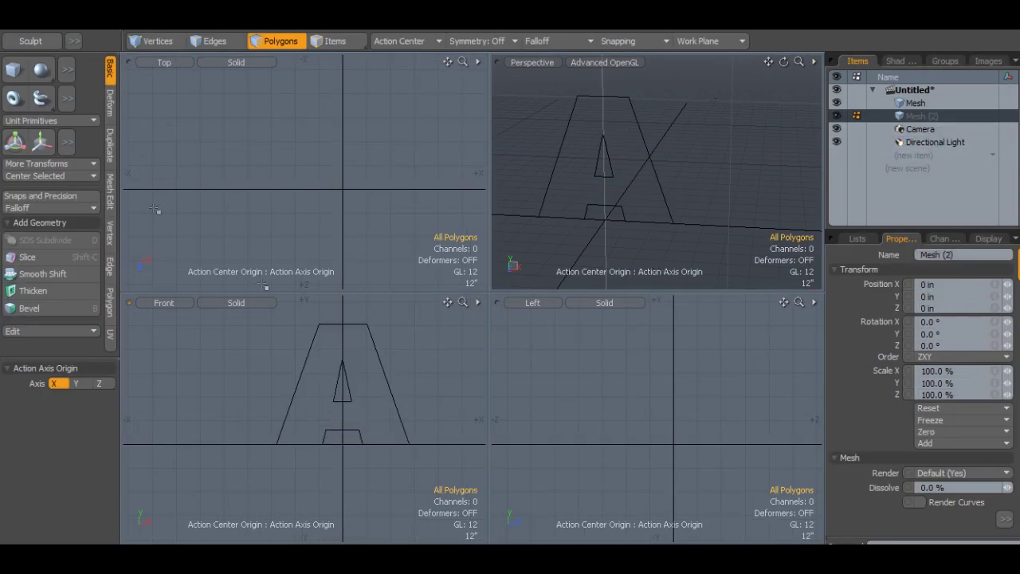
key(KP_0)
scroll(596, 264, up, 3)
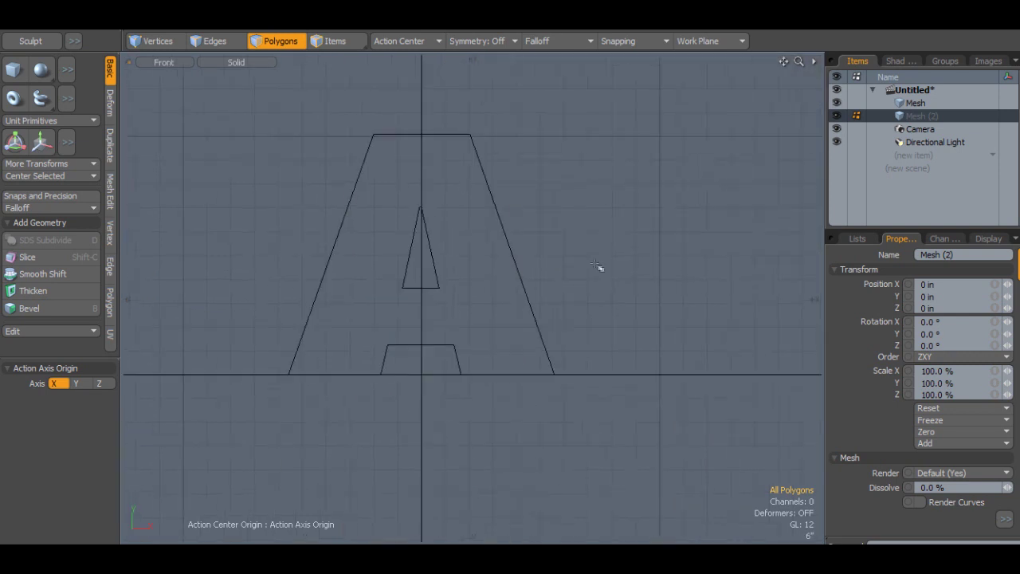
- Trace the A's left foot as a four-sided Pen polygon, about X -33.6" to -10.25" along the baseline and up to about Y 7.56"
click(112, 315)
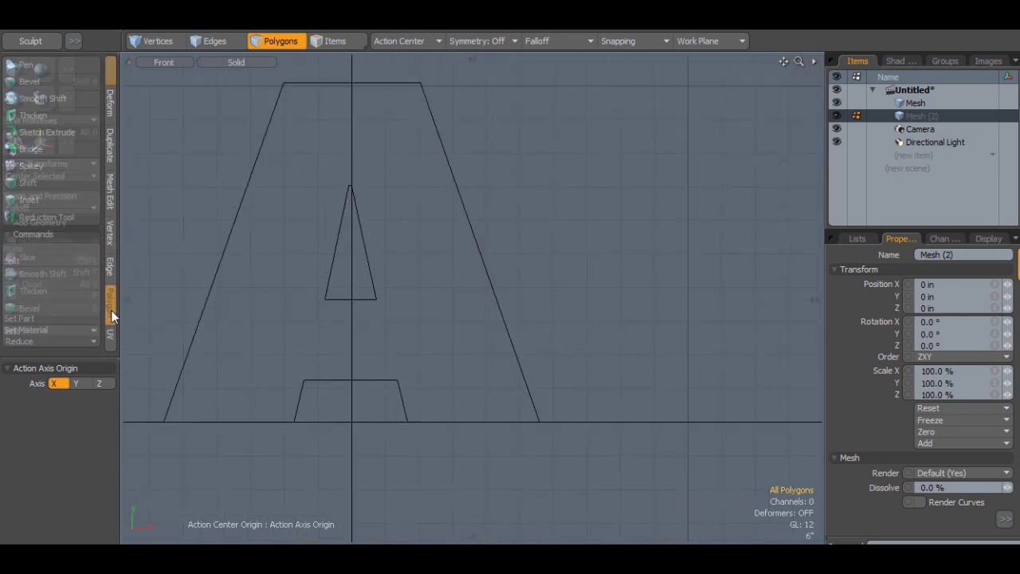
click(24, 65)
scroll(161, 421, up, 4)
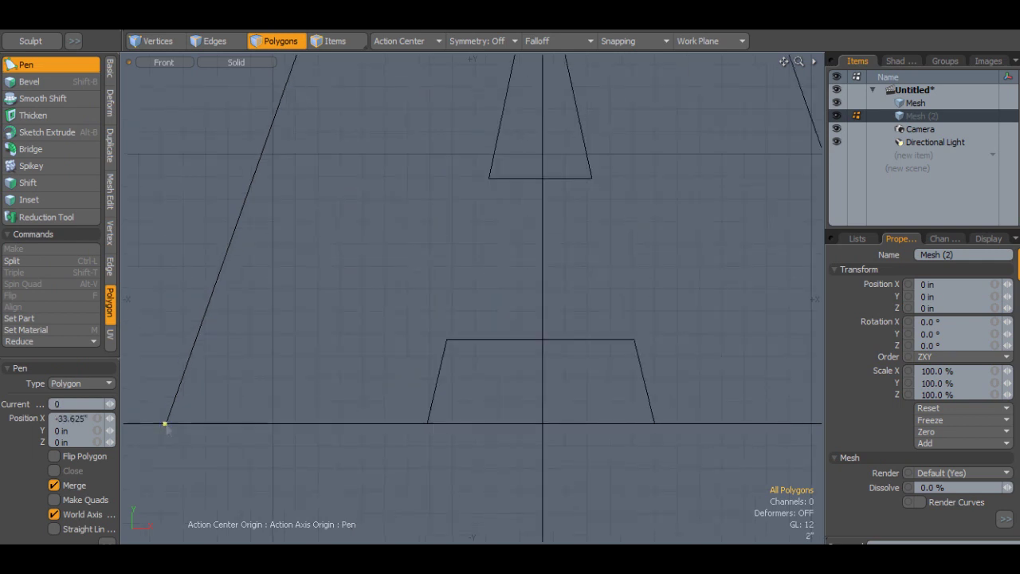
scroll(432, 418, up, 2)
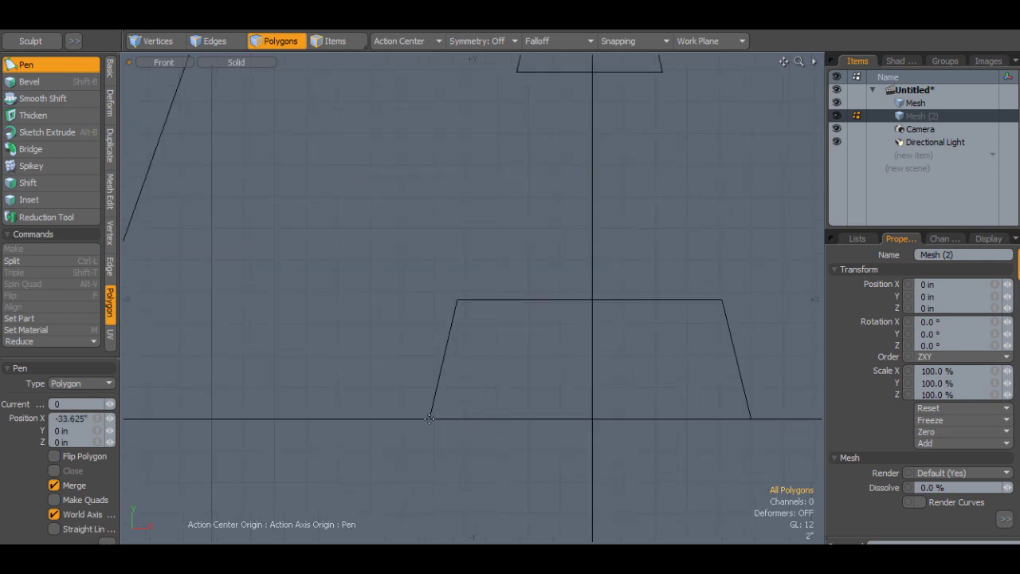
click(430, 419)
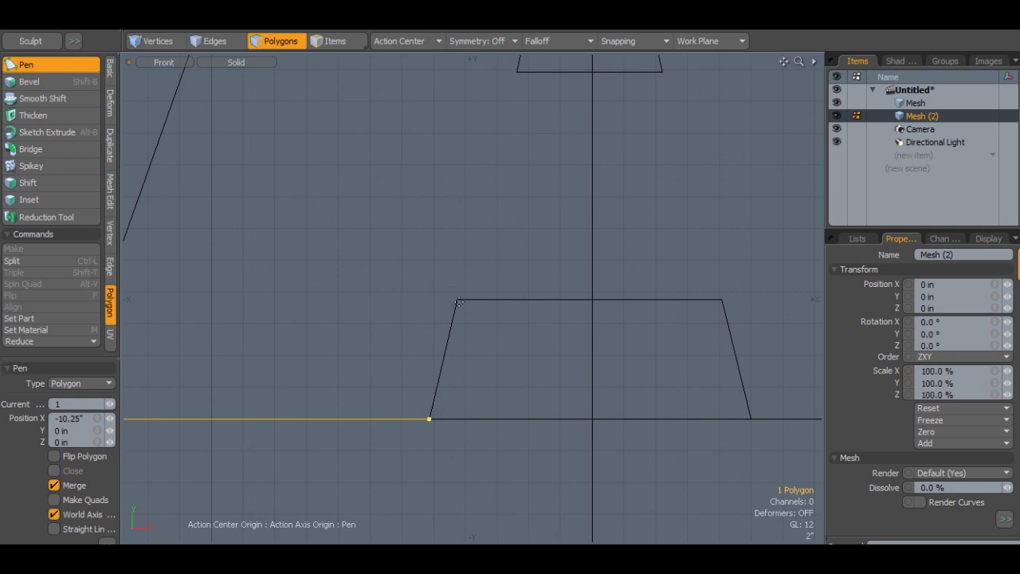
click(456, 301)
scroll(256, 280, down, 2)
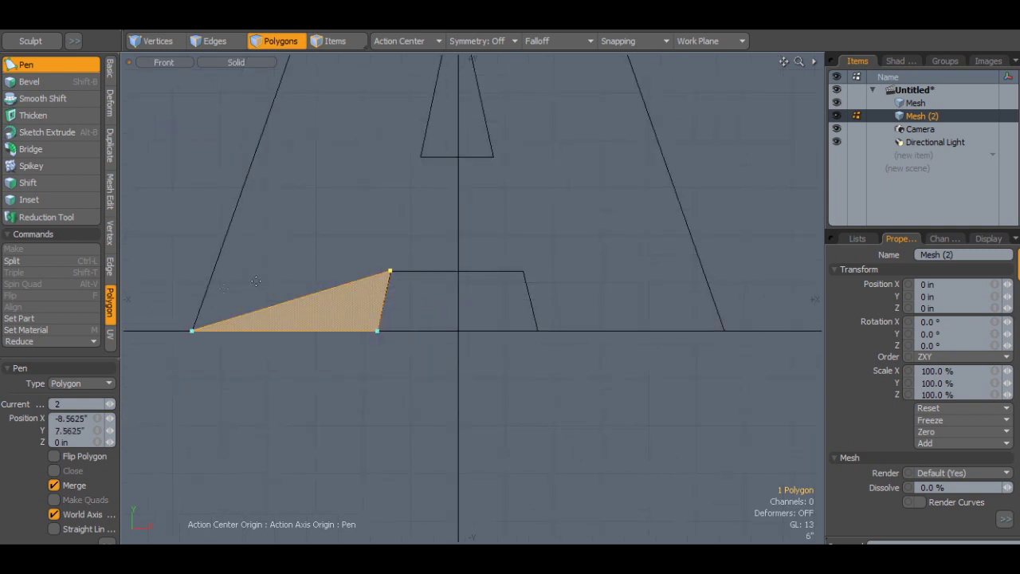
click(213, 270)
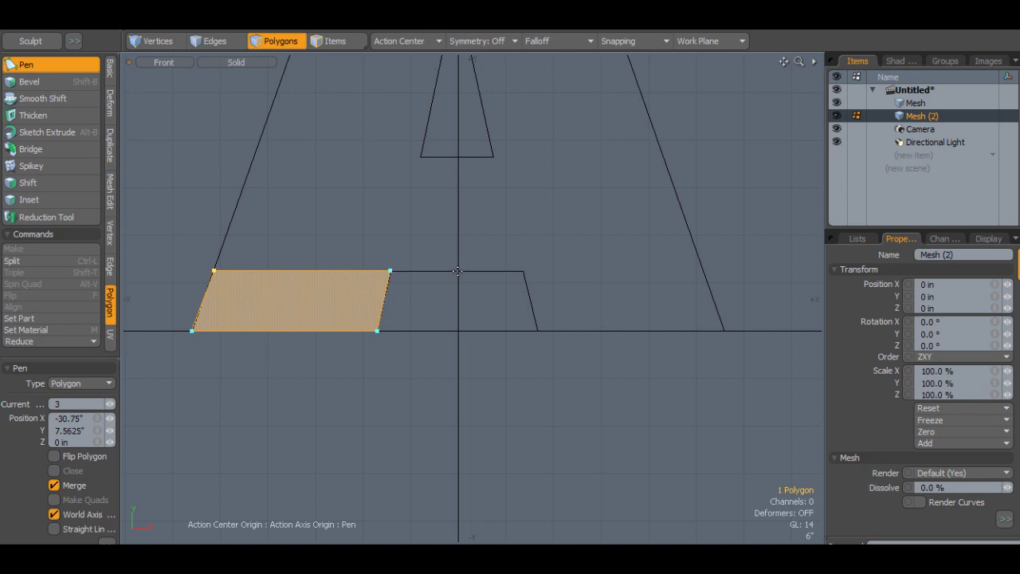
- Add a separate Pen quad from the center axis at about Y 7.5" up to the counter's base and back to the foot's inner upper corner
key(ctrl)
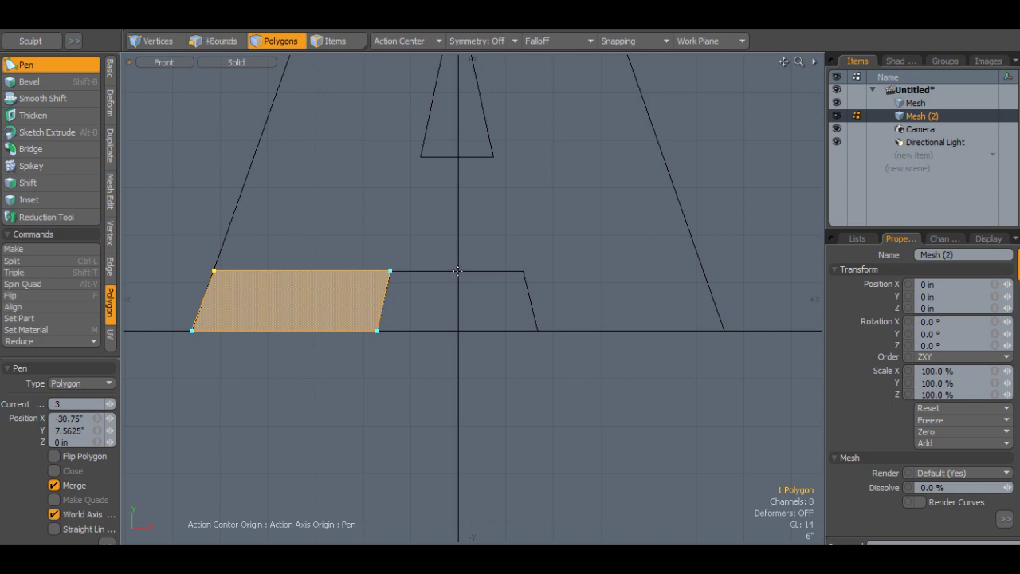
ctrl+click(459, 271)
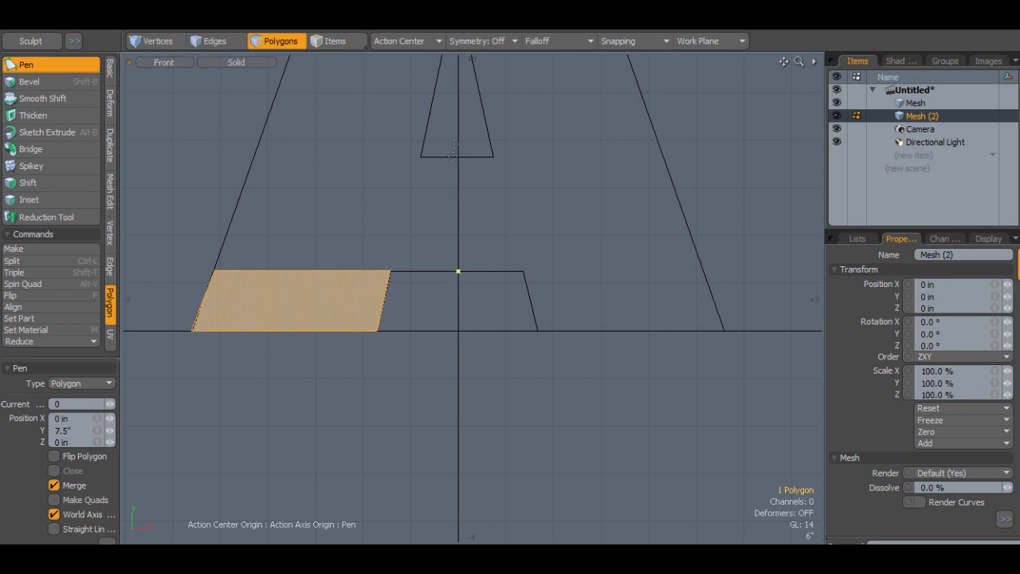
click(459, 156)
drag(458, 156, 459, 157)
click(421, 156)
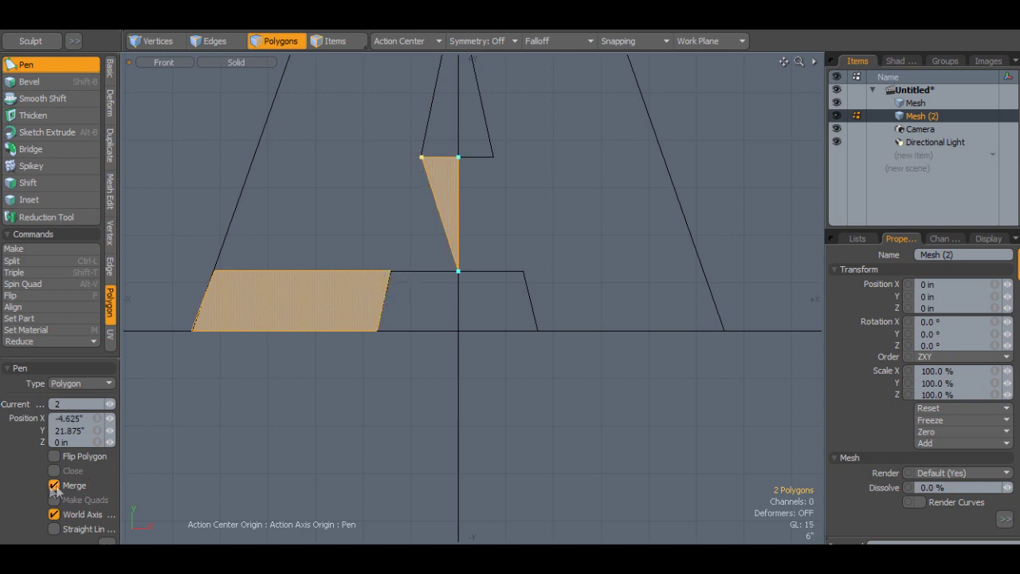
click(390, 272)
drag(397, 273, 394, 272)
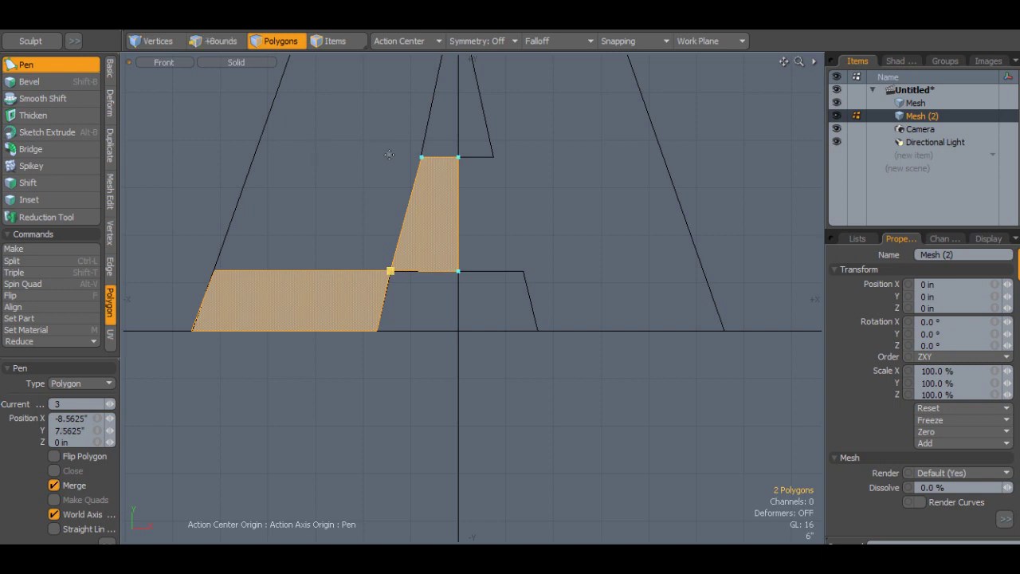
- Fill the area between the left foot, the crossbar quad and the outer edge with a Pen quad, with Flip Polygon enabled
click(422, 157)
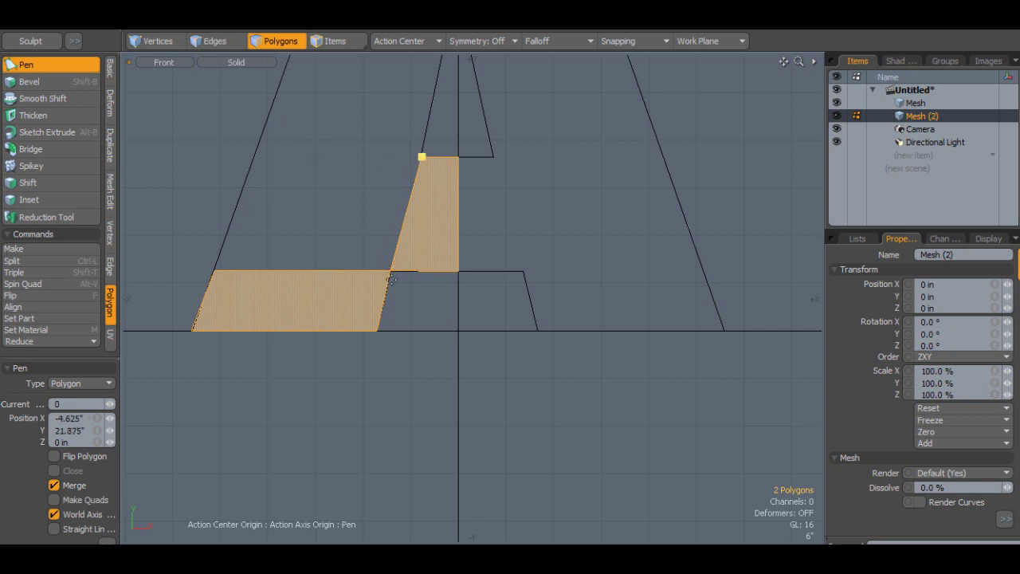
click(252, 159)
drag(255, 157, 254, 158)
click(422, 157)
click(390, 271)
click(216, 271)
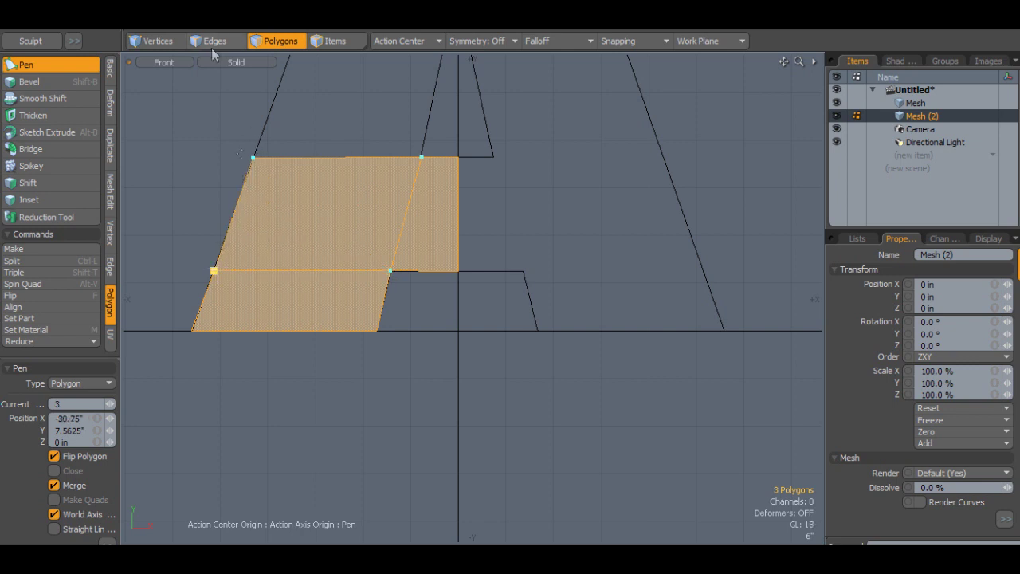
- Try to adjust the traced shape's upper outer vertex against the letter outline with the Transform tool
key(q)
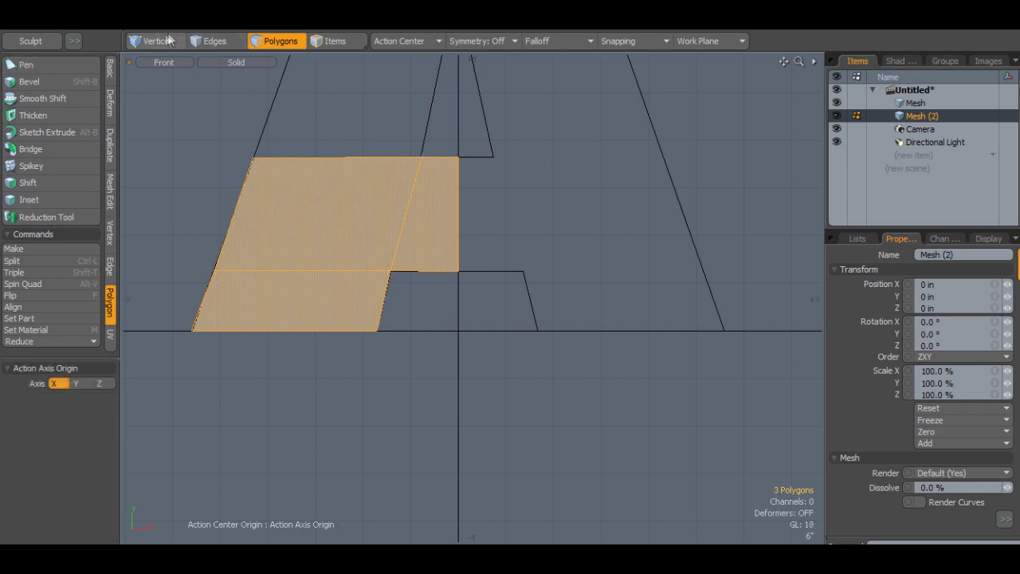
click(156, 40)
click(252, 158)
key(w)
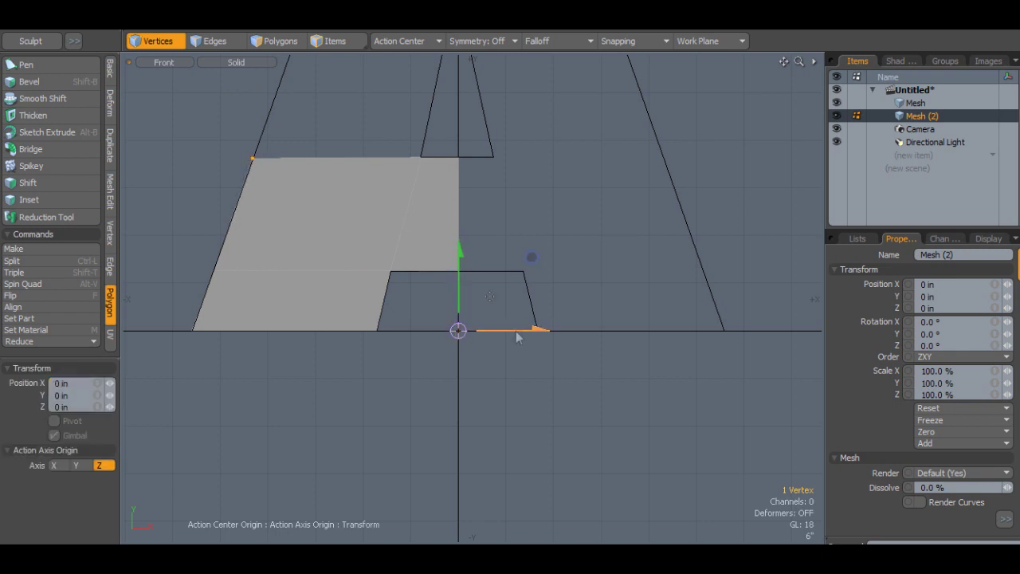
key(q)
- Select the traced quads one at a time to inspect how the crossbar and leg are divided
drag(785, 61, 789, 189)
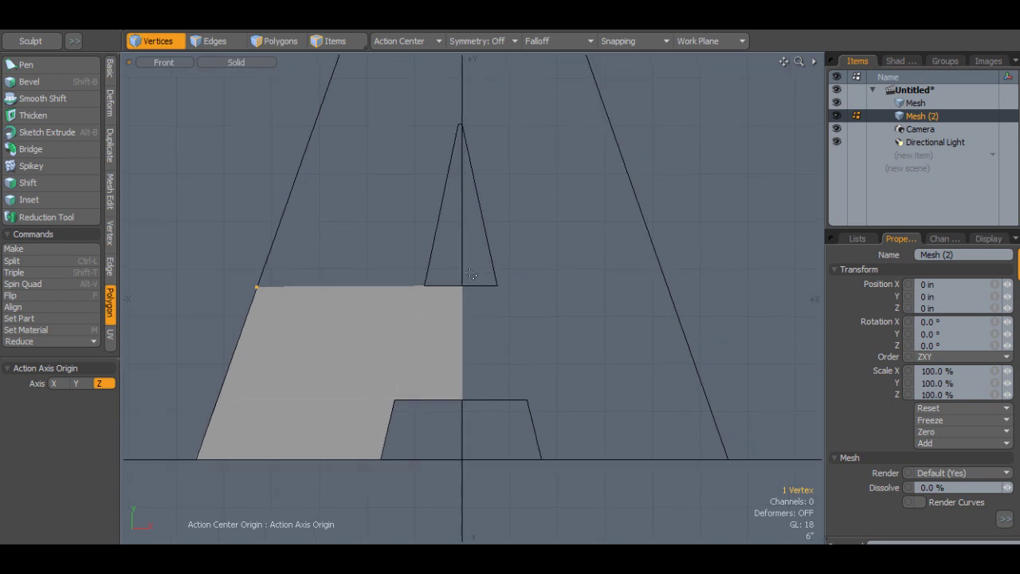
click(279, 41)
click(433, 377)
click(388, 363)
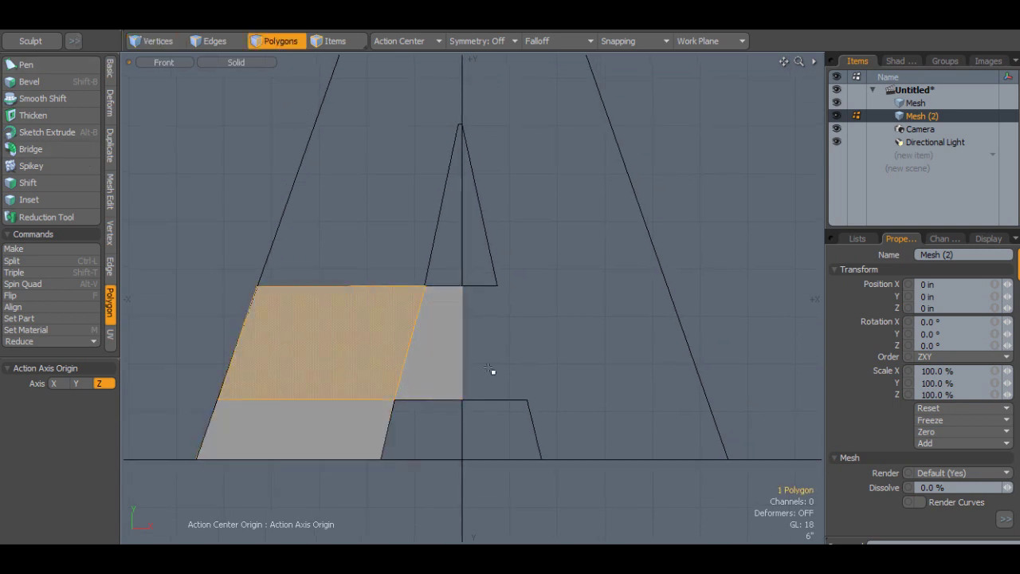
click(441, 356)
click(370, 304)
drag(784, 63, 804, 102)
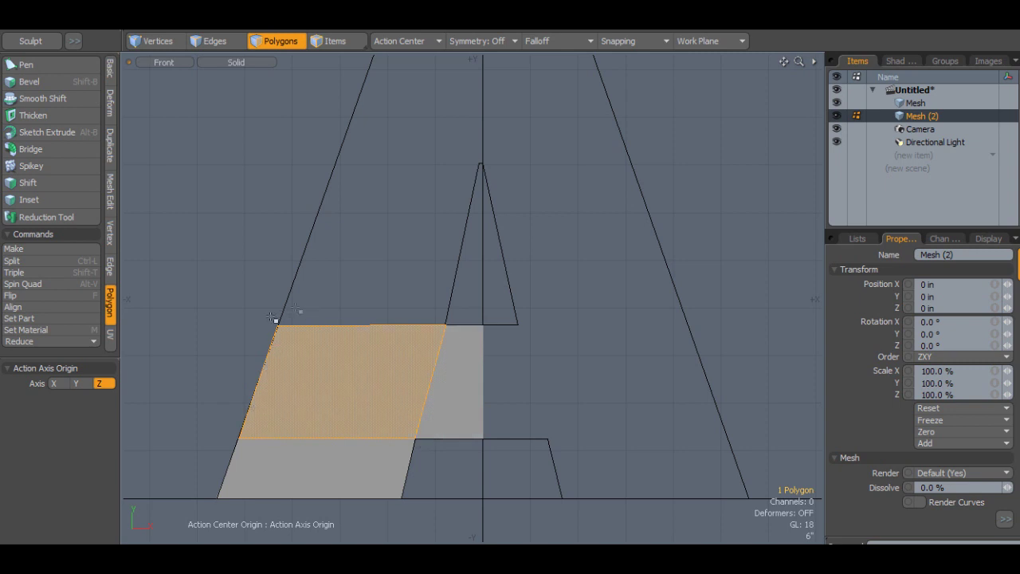
- Trace the rest of the left half to the letter's top with the Pen tool and shift the outer vertex beside the counter's apex by -0.25" X, -0.625" Y
drag(784, 62, 742, 124)
click(50, 63)
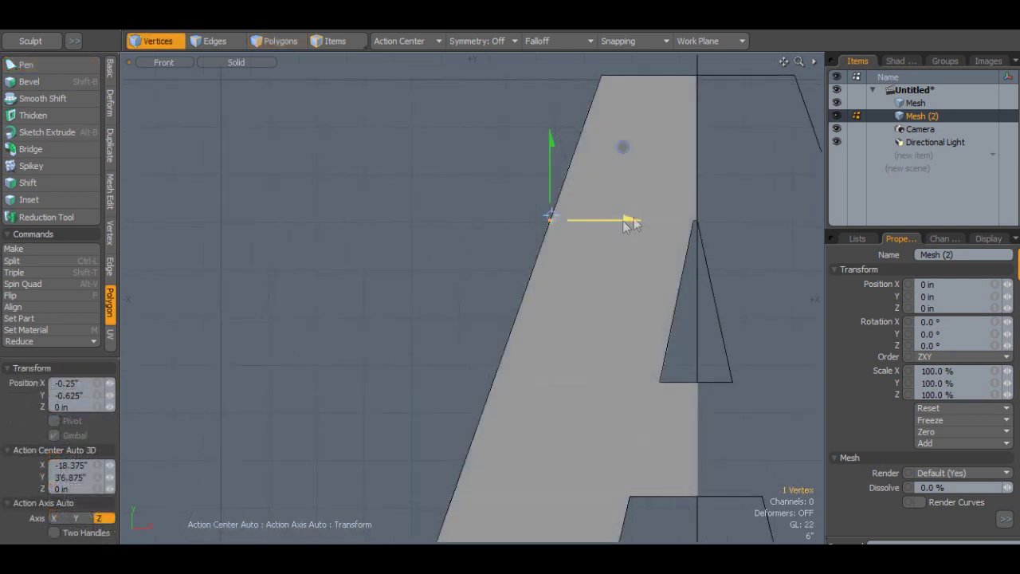
key(space)
- Select the two closely spaced vertices at the apex of the counter and join them without averaging
scroll(745, 203, up, 4)
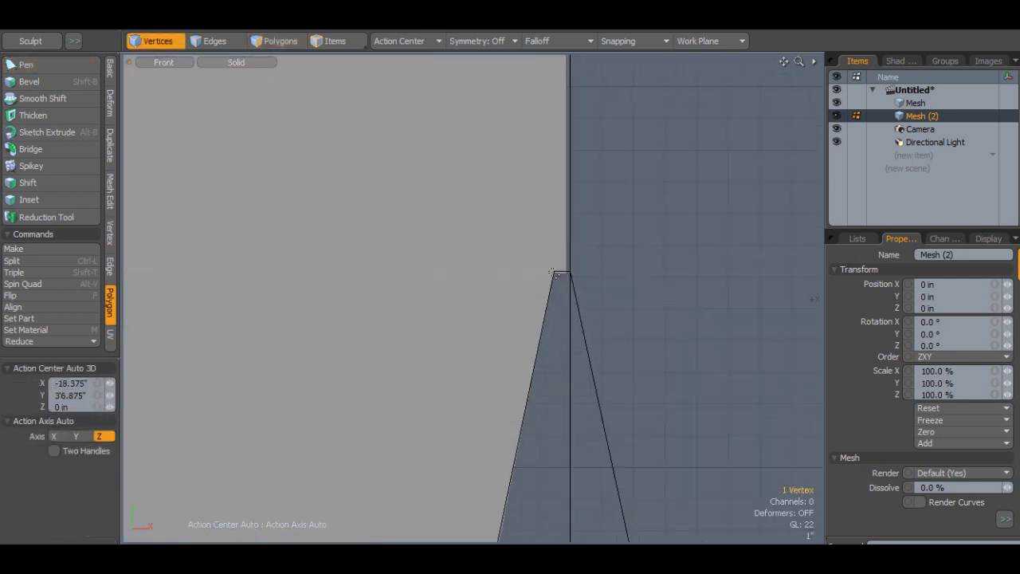
click(554, 264)
scroll(613, 219, down, 4)
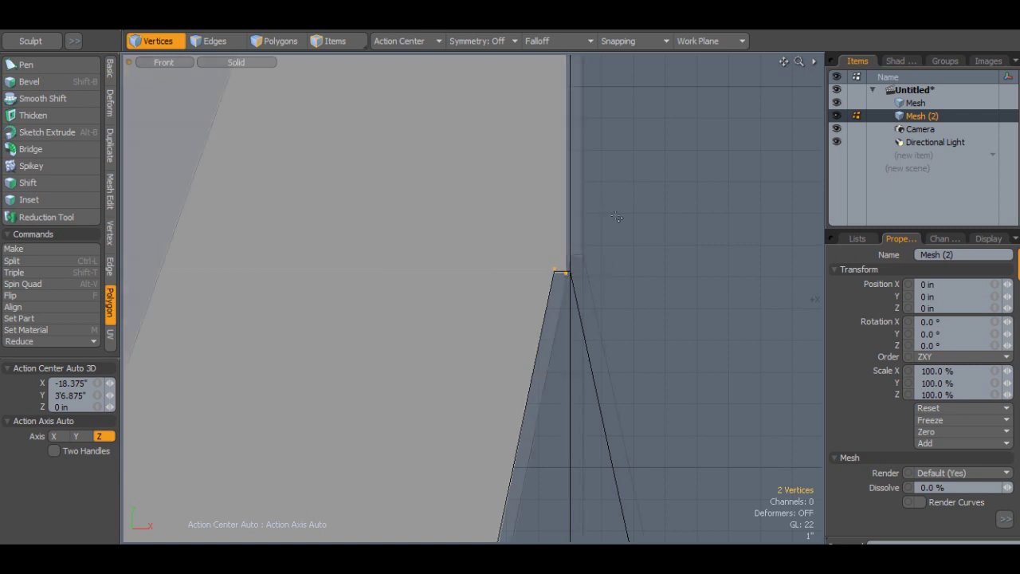
scroll(612, 220, up, 4)
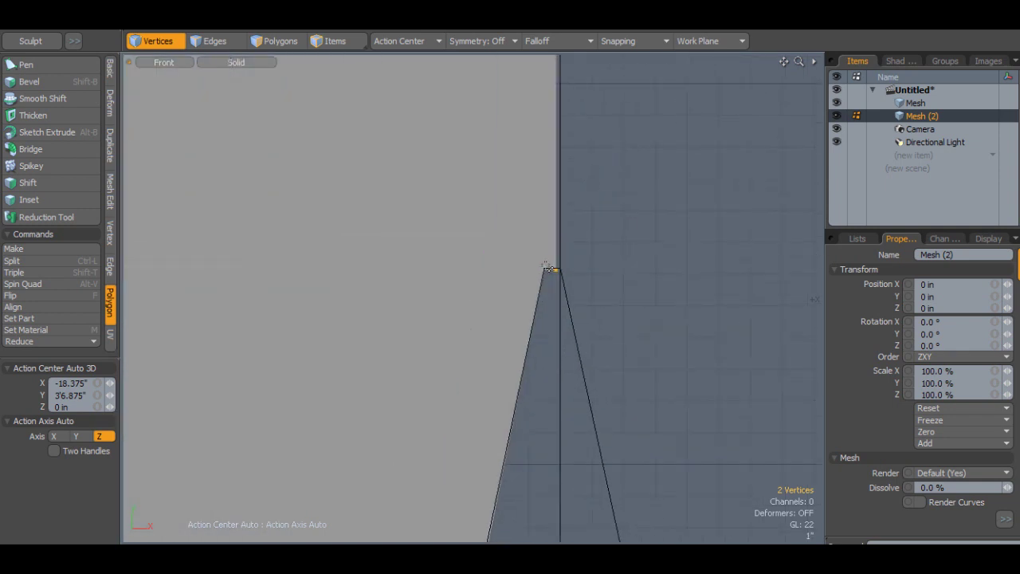
click(622, 258)
scroll(524, 303, up, 1)
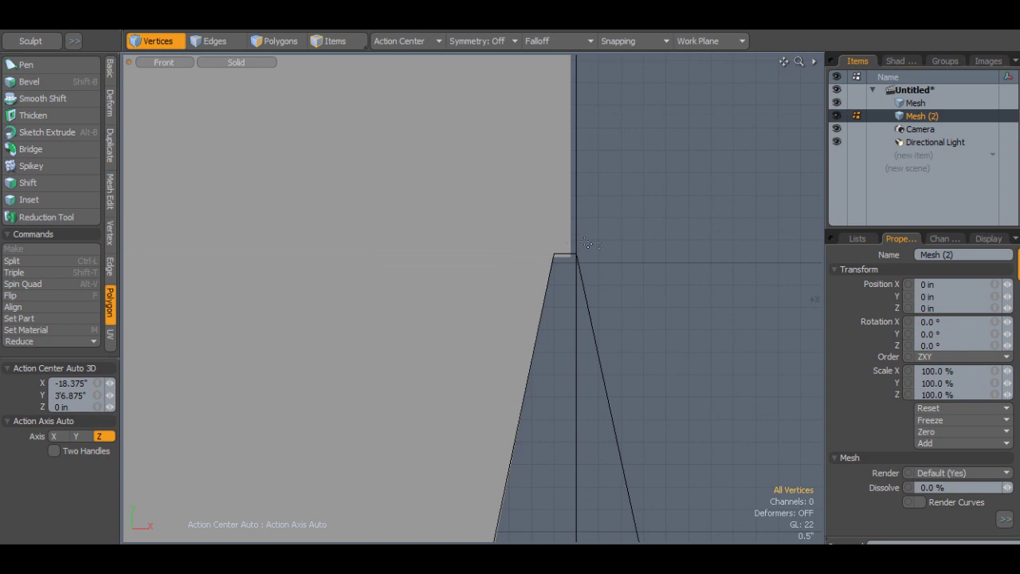
click(569, 261)
key(ctrl+j)
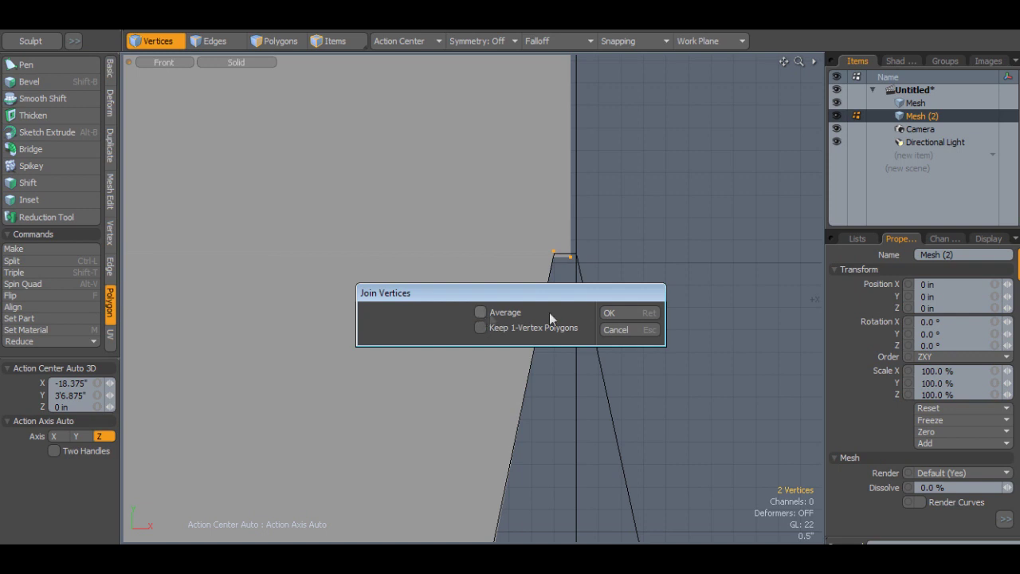
click(611, 313)
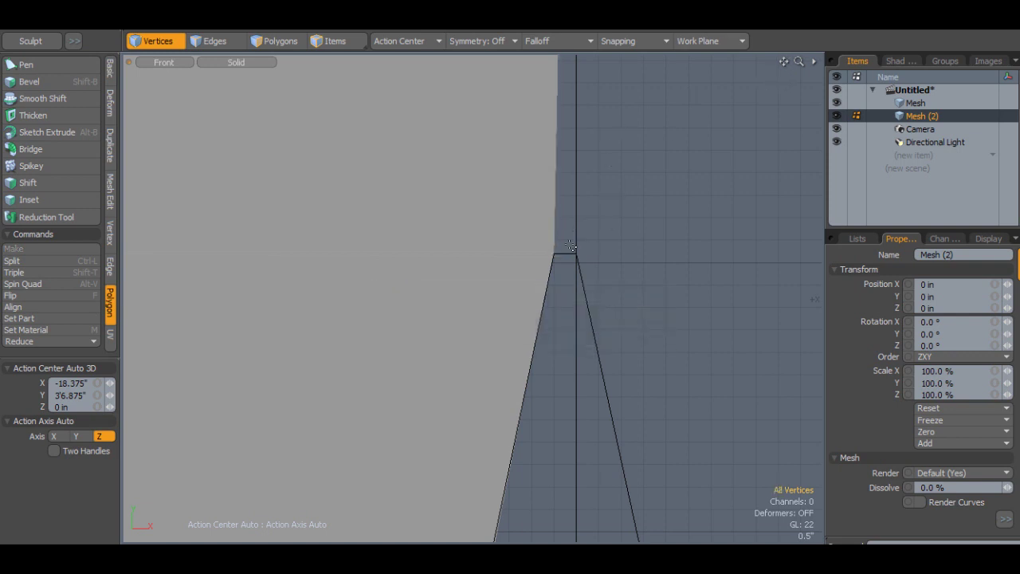
- Move the top inner vertex of the left half by -0.375" along X to straighten the edge above the counter
scroll(689, 102, down, 3)
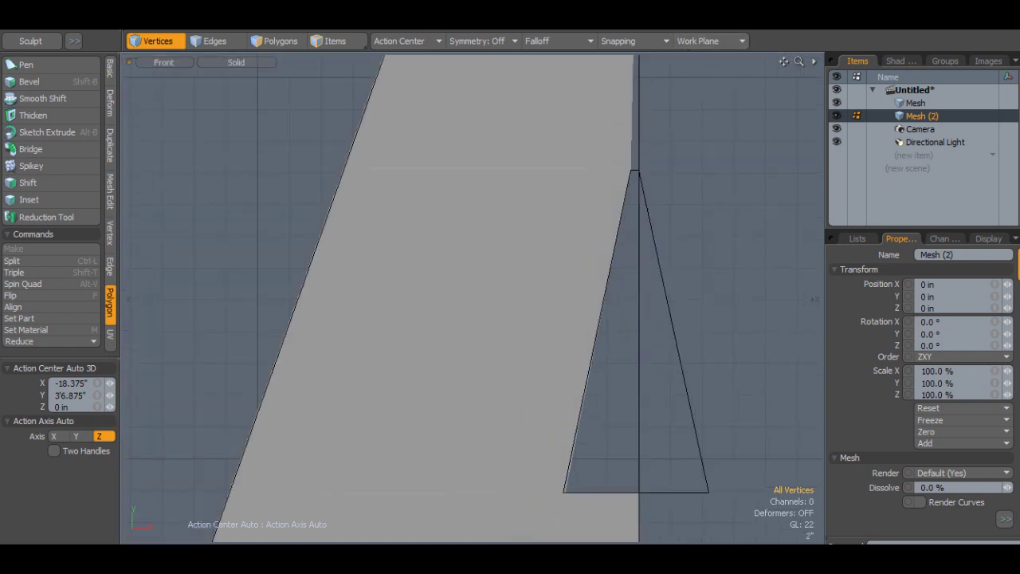
click(635, 199)
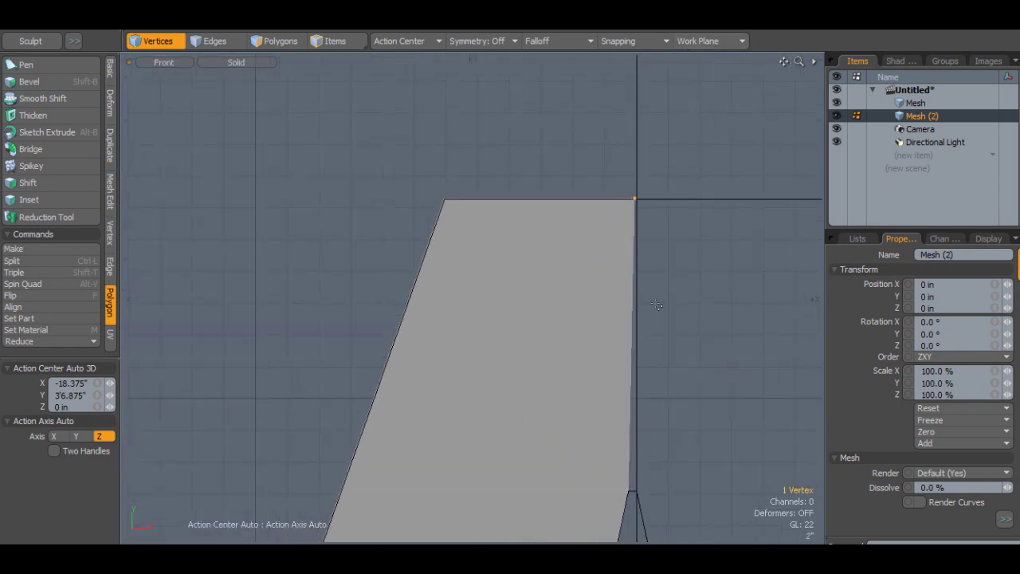
key(w)
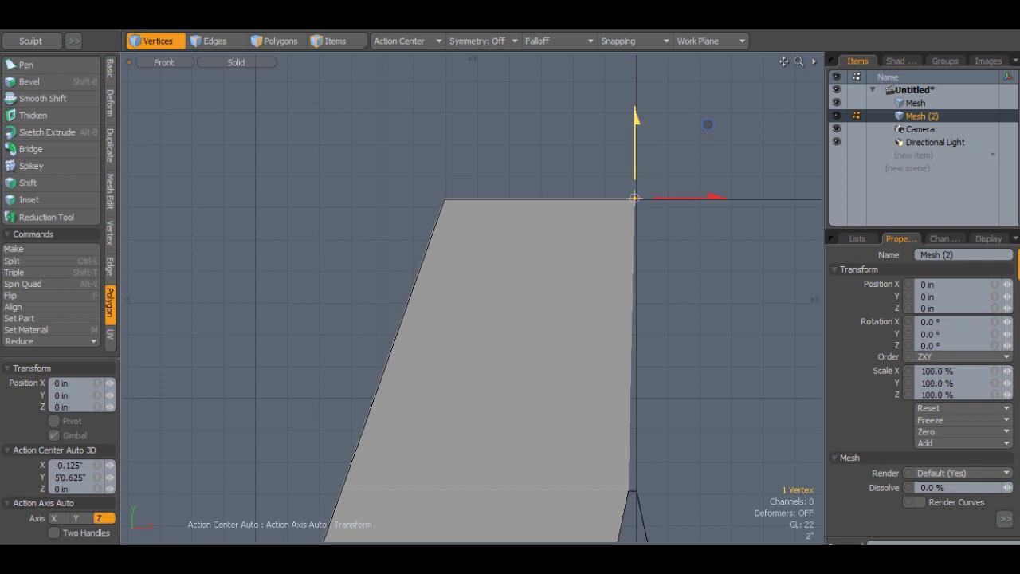
drag(638, 149, 638, 166)
drag(691, 201, 684, 199)
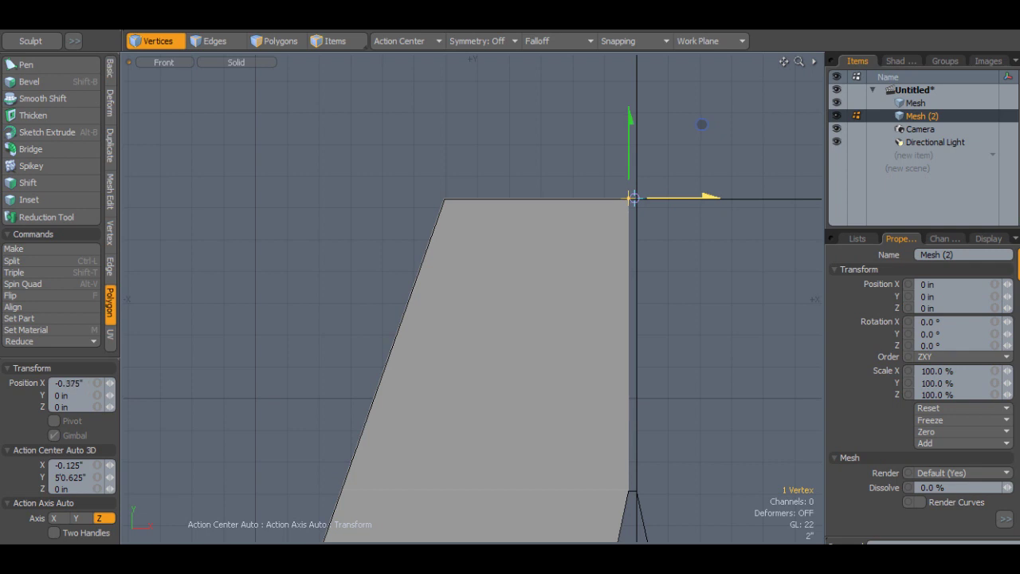
key(space)
- Set the action center to Origin with the whole letter in view
scroll(756, 351, down, 3)
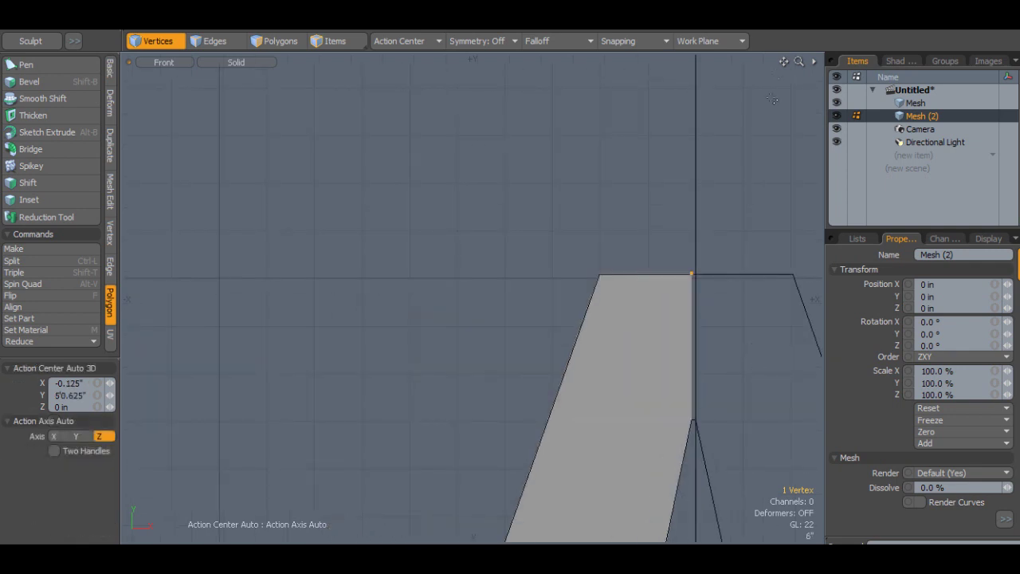
drag(783, 60, 692, 90)
scroll(735, 109, down, 2)
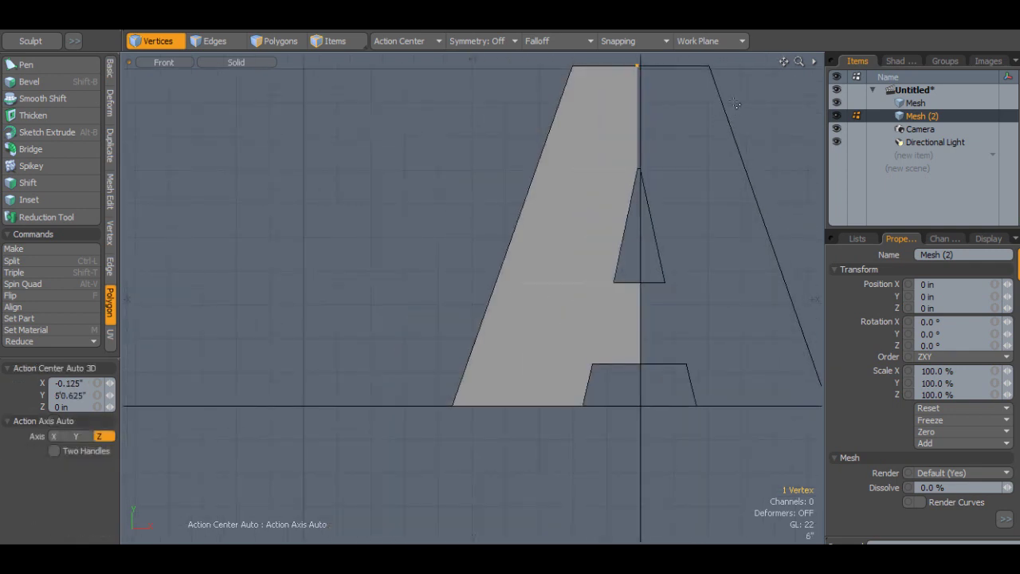
drag(782, 62, 755, 83)
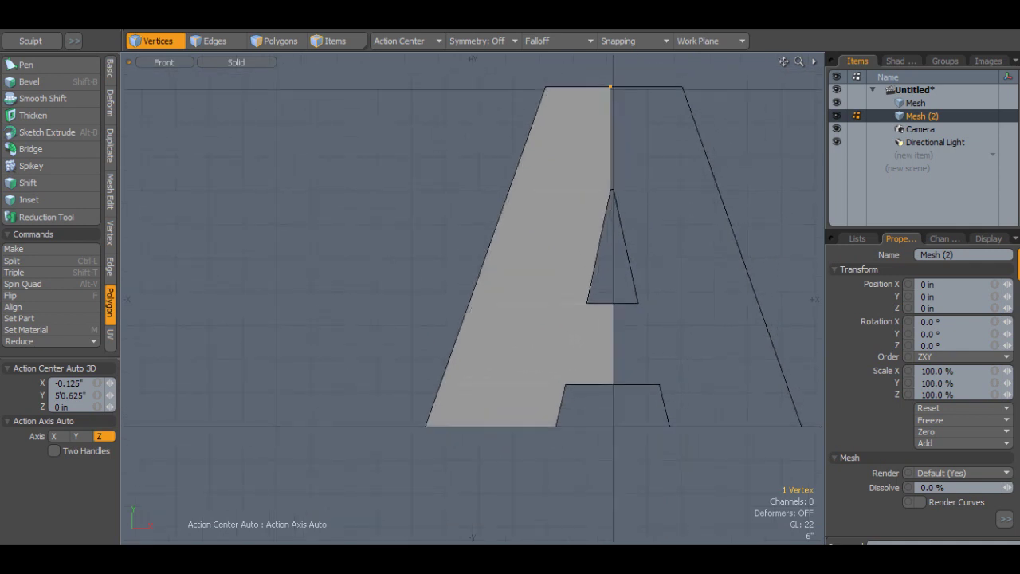
click(440, 41)
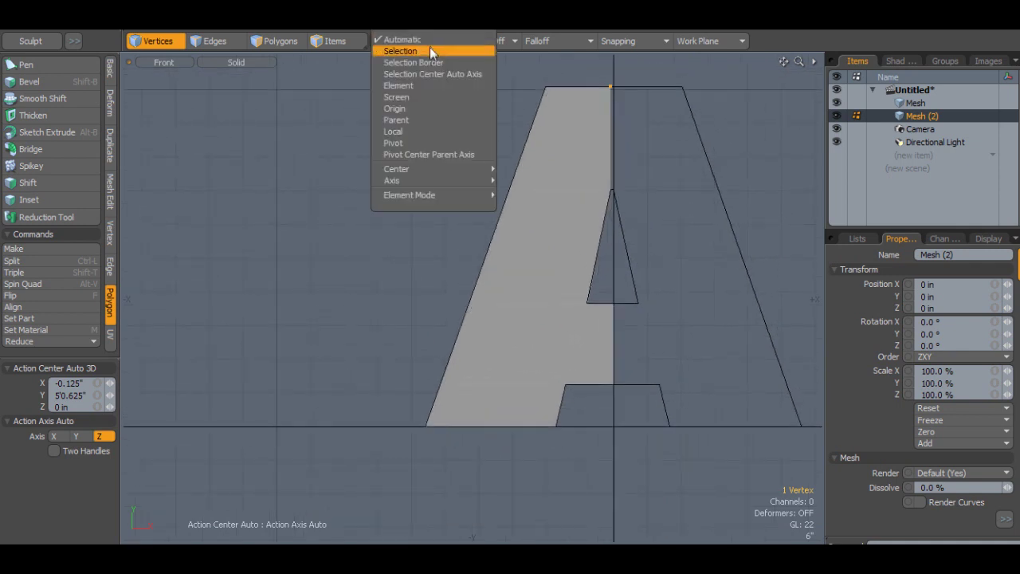
click(397, 108)
- Select all five polygons of the letter's left half and mirror them across the X axis about the origin
click(275, 41)
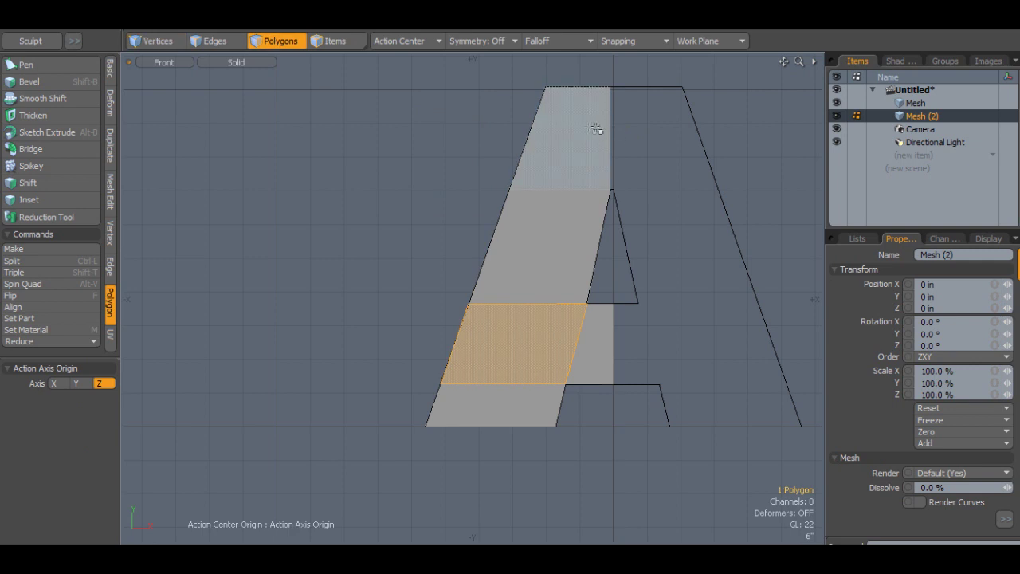
click(597, 129)
double_click(565, 146)
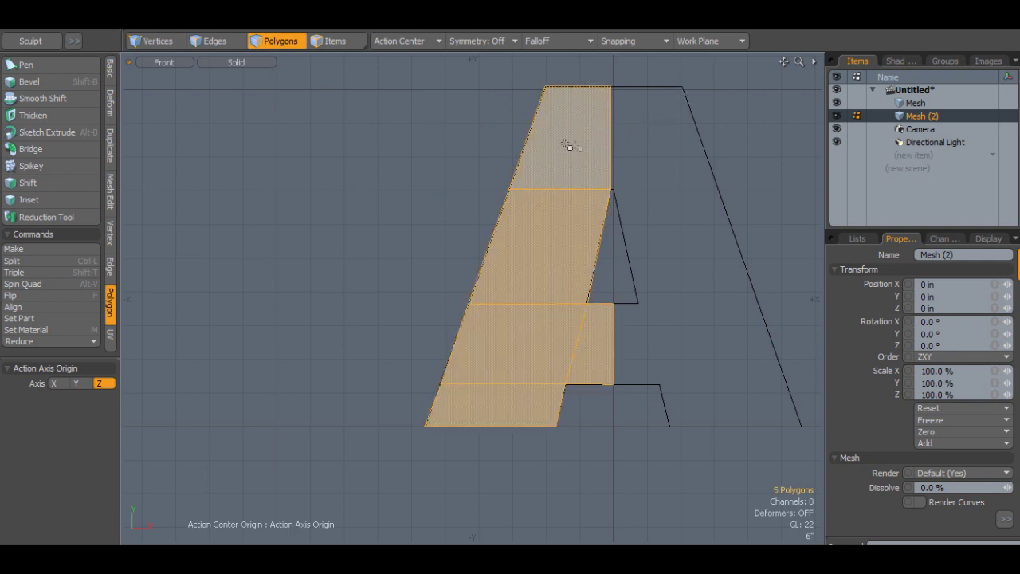
click(111, 149)
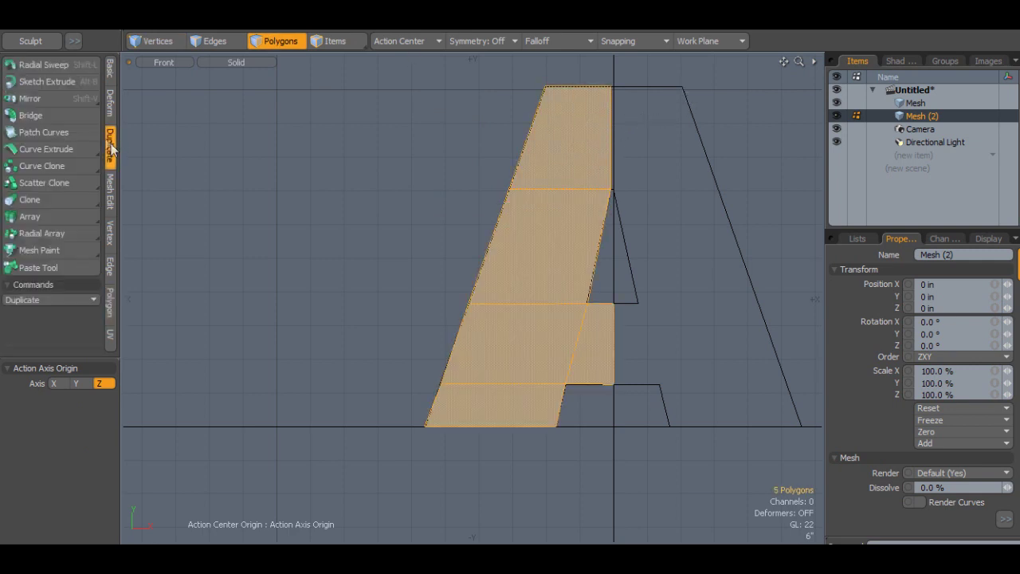
click(48, 98)
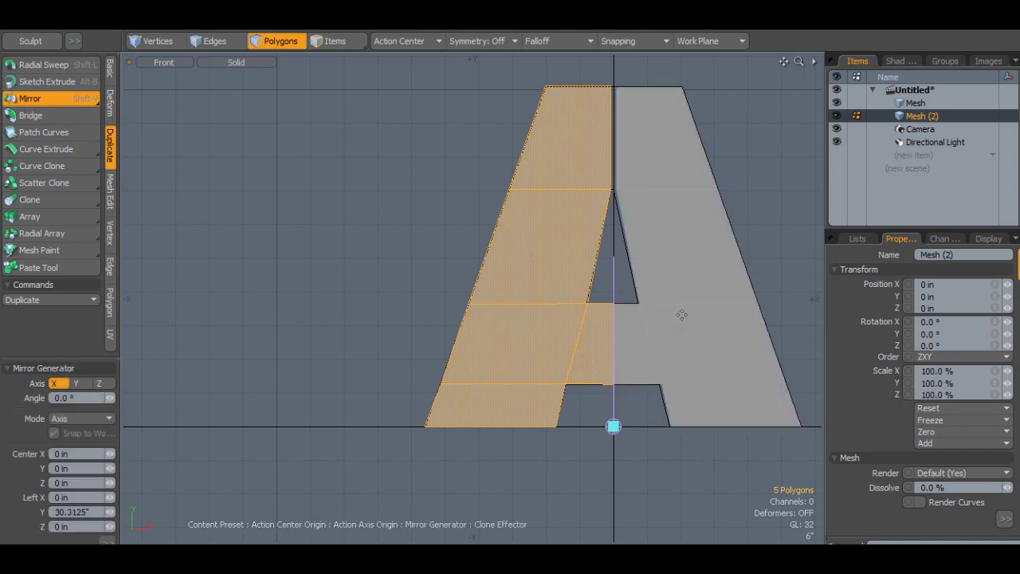
key(space)
- Fill the narrow gap above the counter between the two halves with a polygon made from its corner vertices
scroll(683, 349, up, 4)
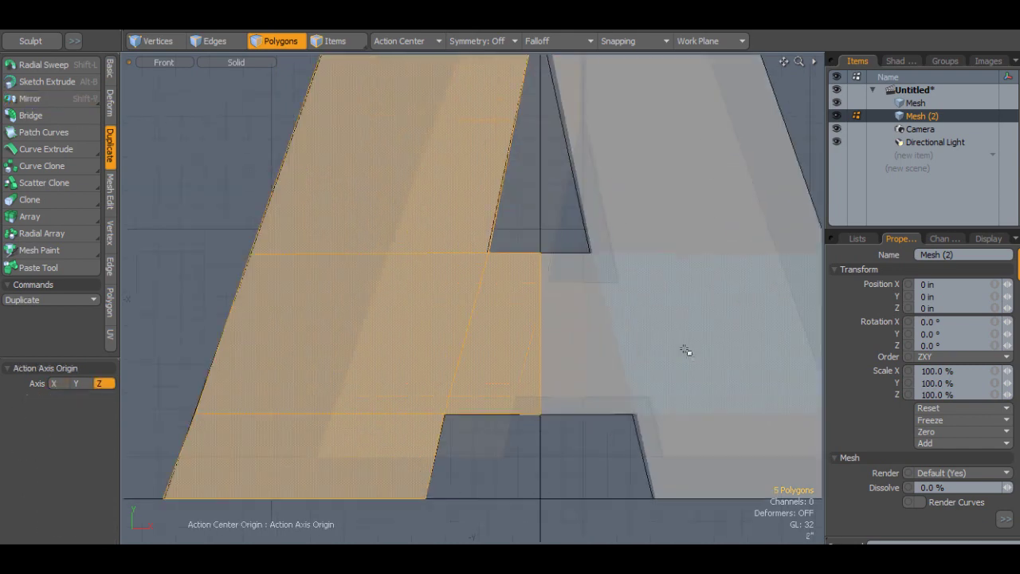
scroll(582, 132, down, 4)
drag(784, 62, 770, 216)
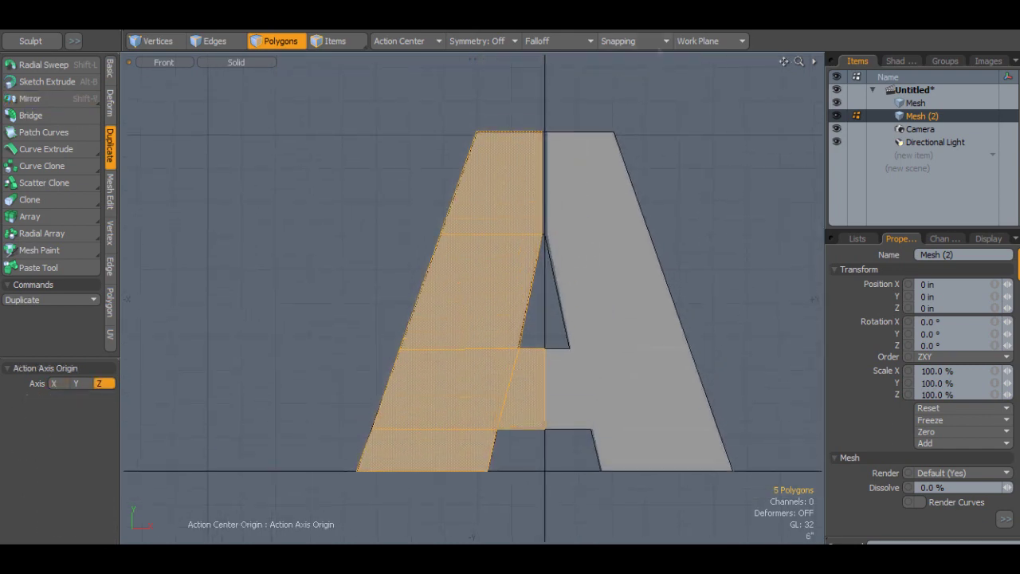
click(173, 42)
scroll(537, 186, up, 3)
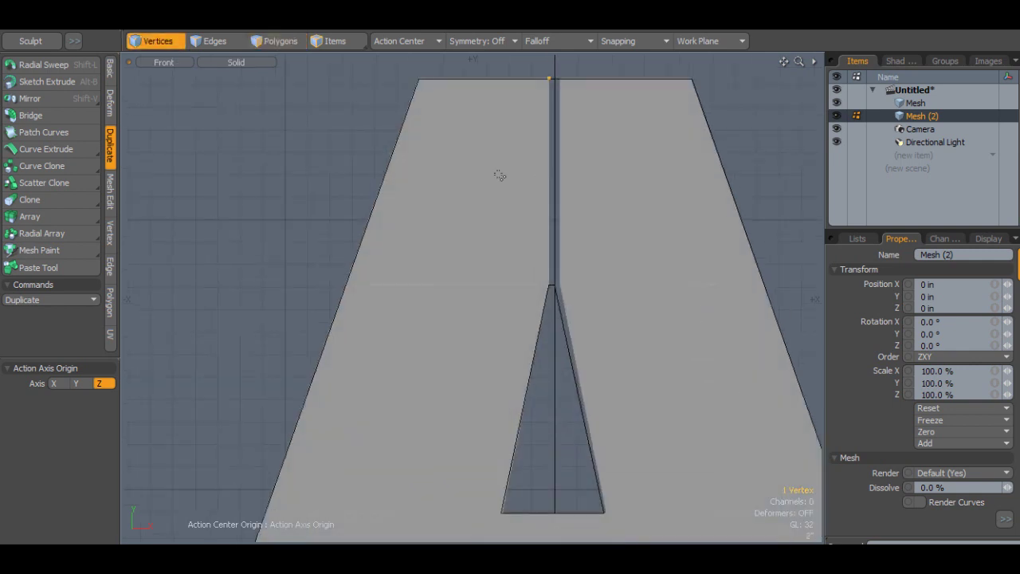
shift+click(561, 80)
key(p)
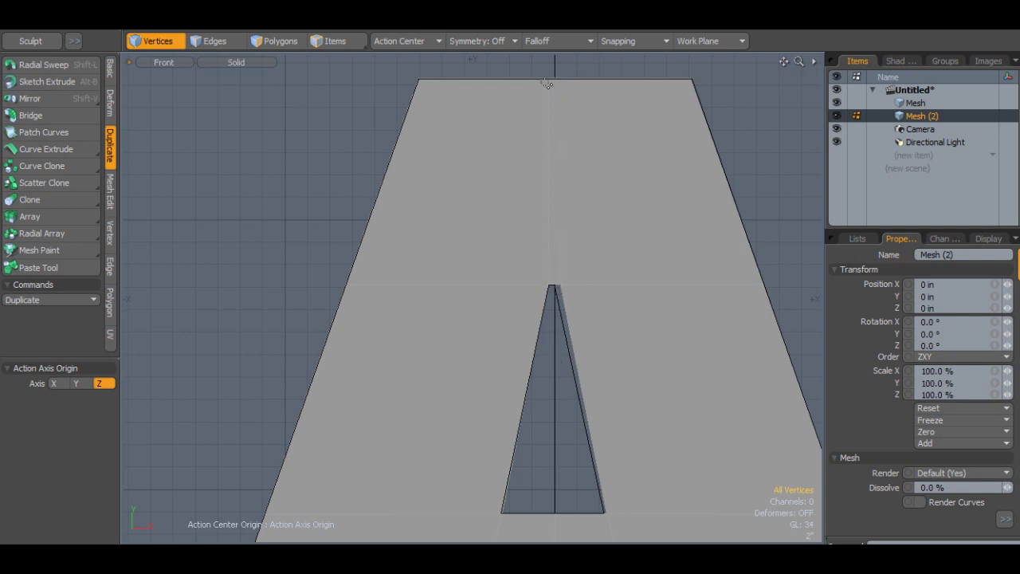
scroll(642, 391, down, 3)
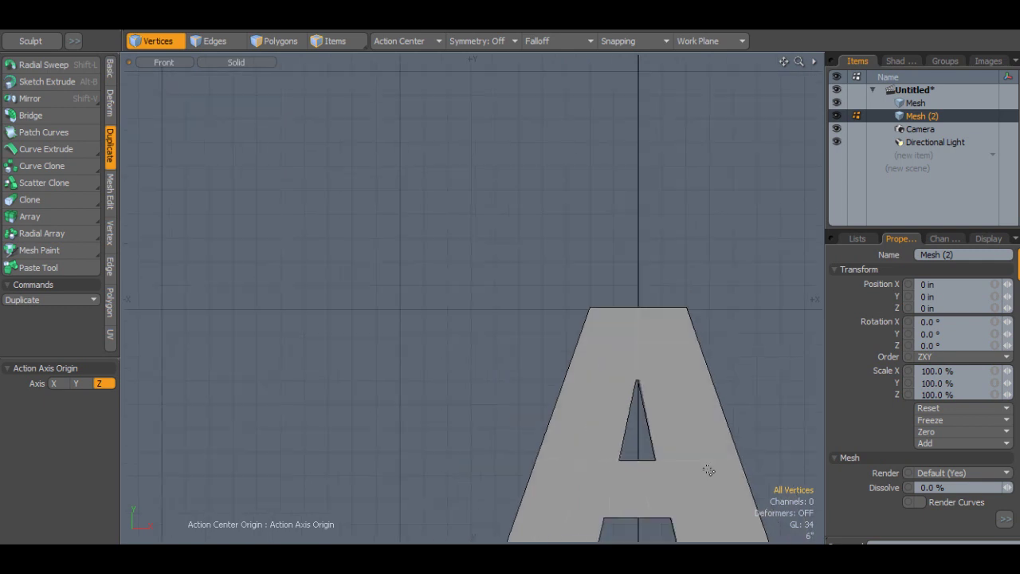
- Select all connected polygons of the letter and hide the original text outline mesh
key(a)
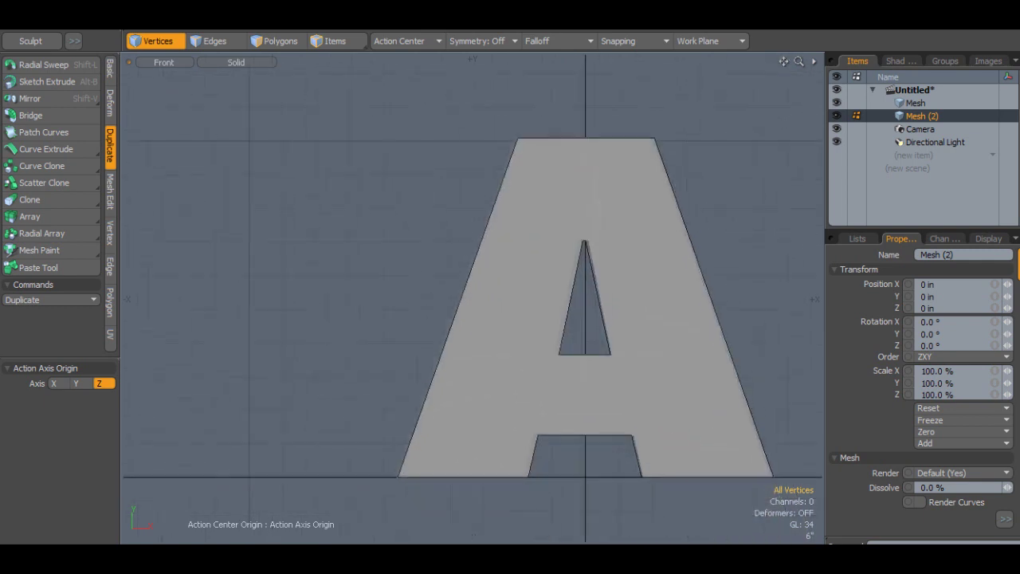
click(275, 40)
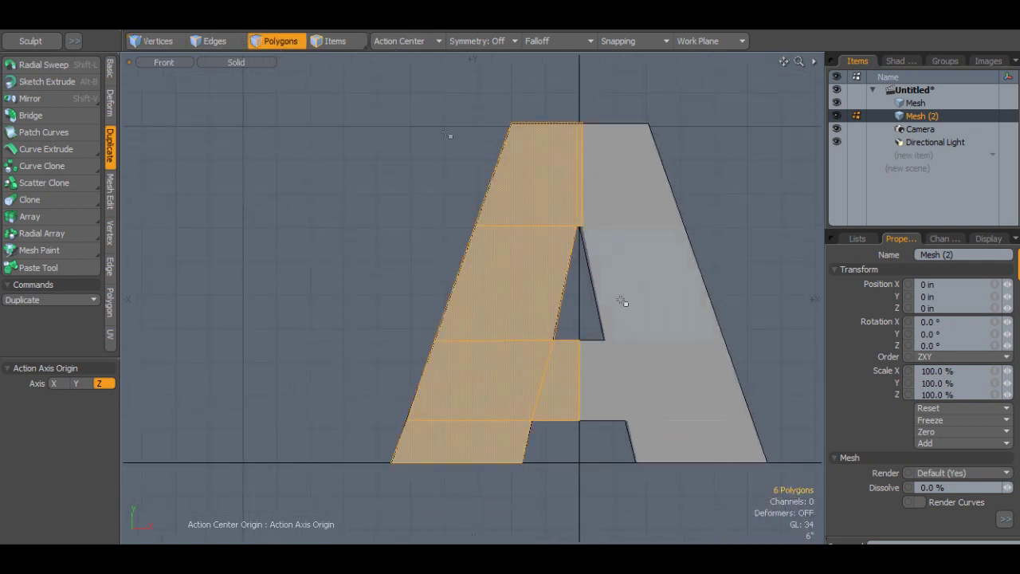
double_click(485, 330)
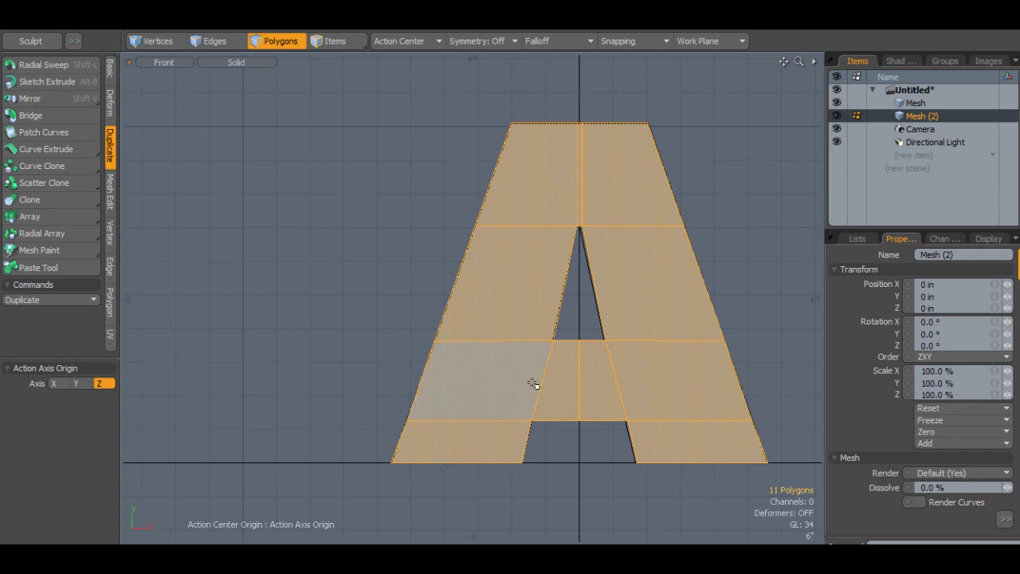
click(836, 103)
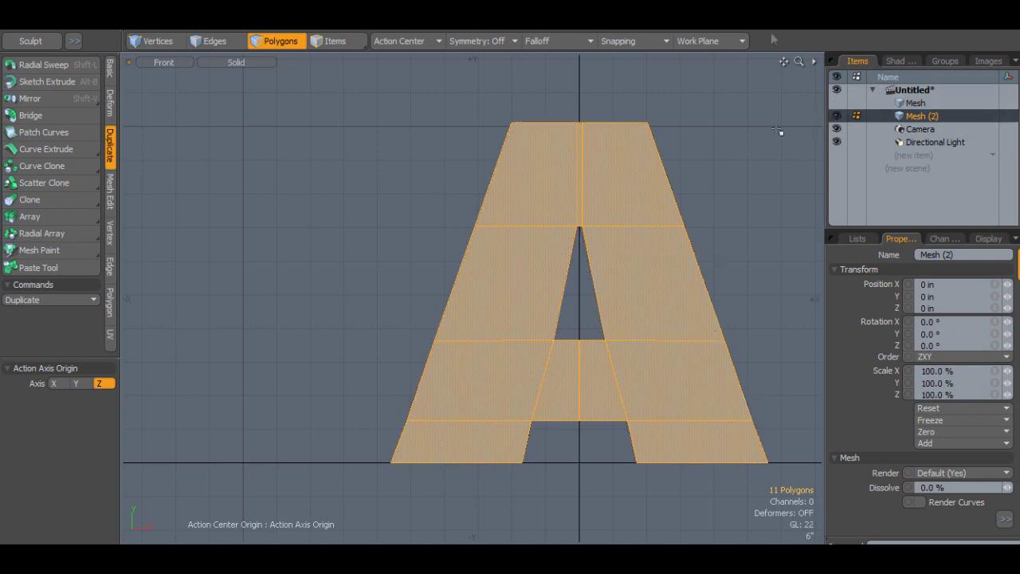
drag(784, 62, 679, 61)
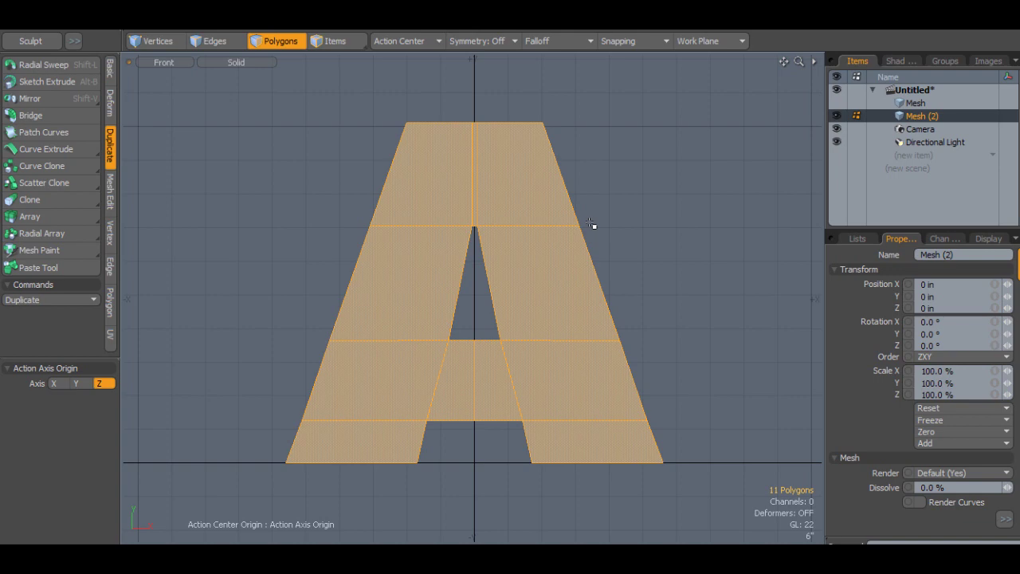
scroll(774, 146, down, 1)
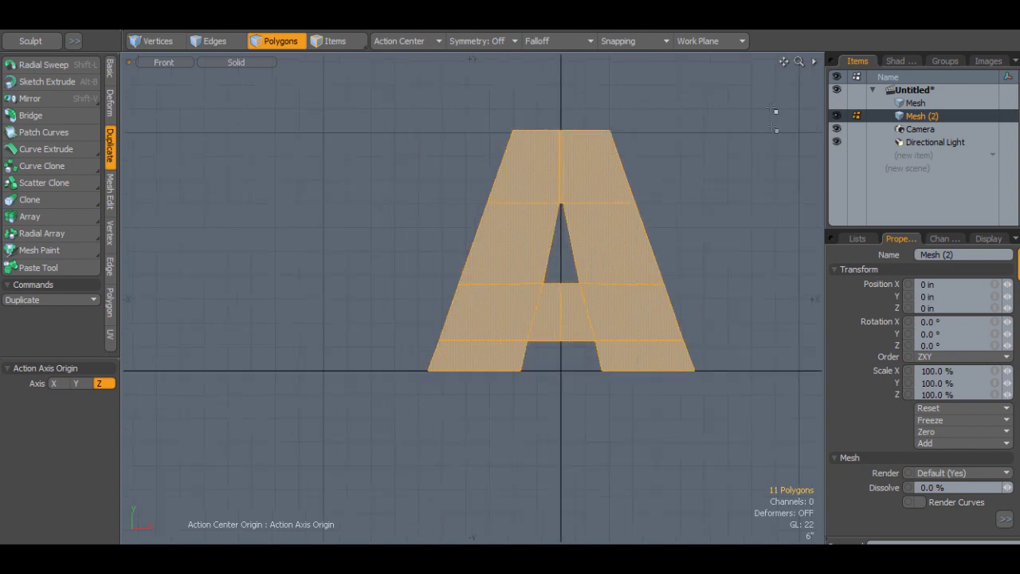
scroll(773, 108, up, 1)
click(430, 212)
double_click(429, 211)
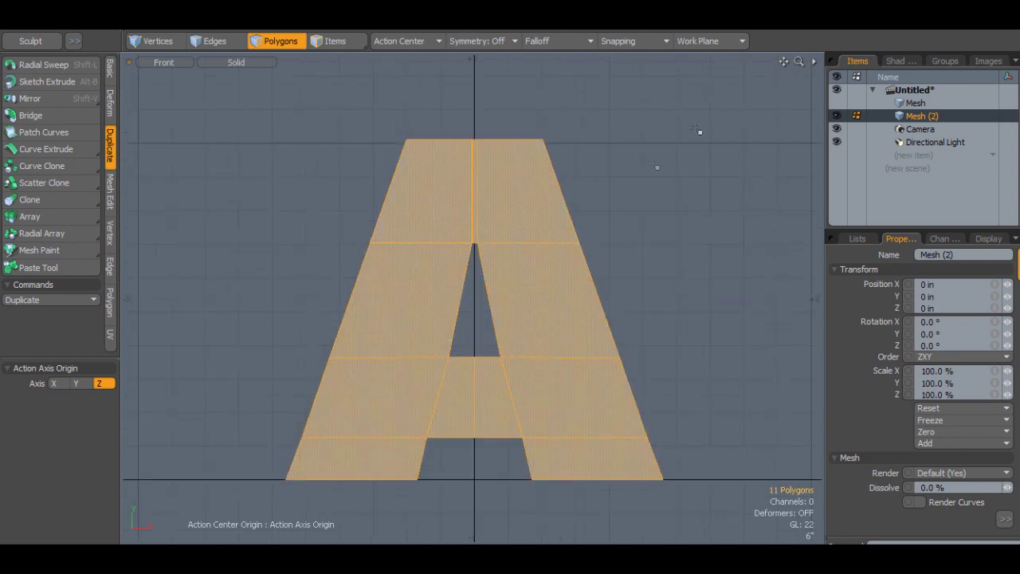
- Try giving the letter depth in the perspective view by extending its border along Z with Edge Extend
key(KP_0)
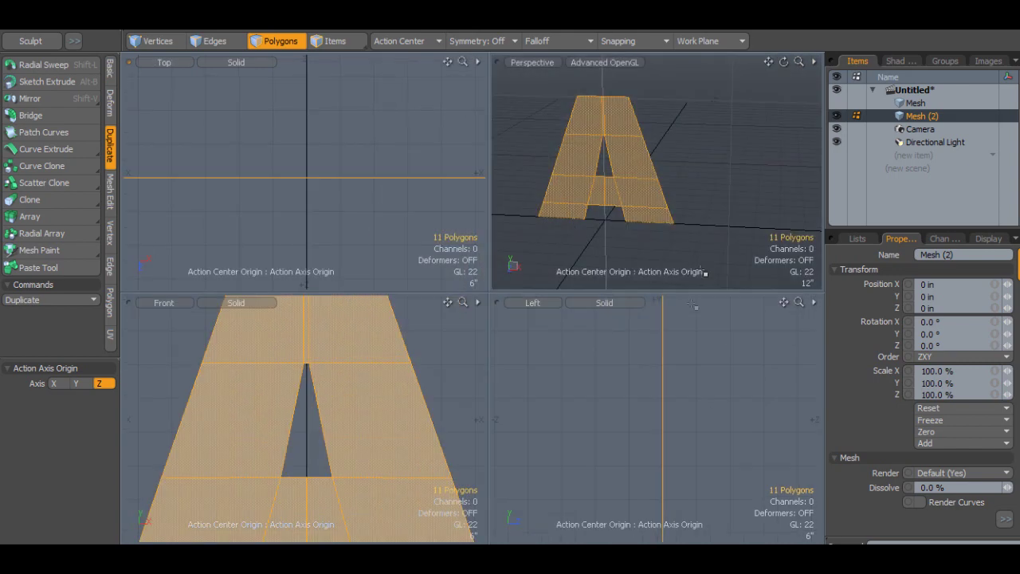
key(ctrl+space)
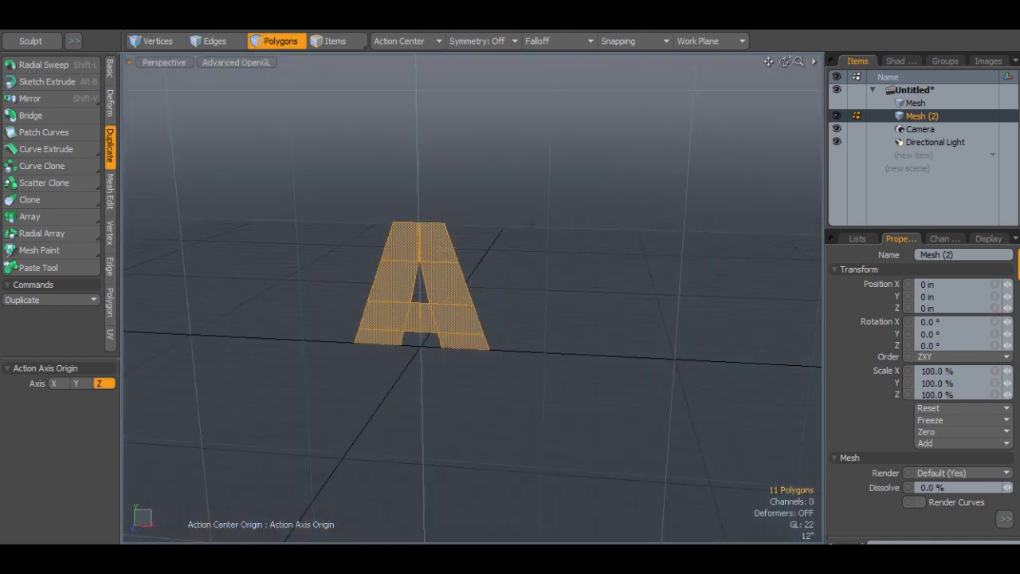
drag(786, 62, 644, 167)
key(z)
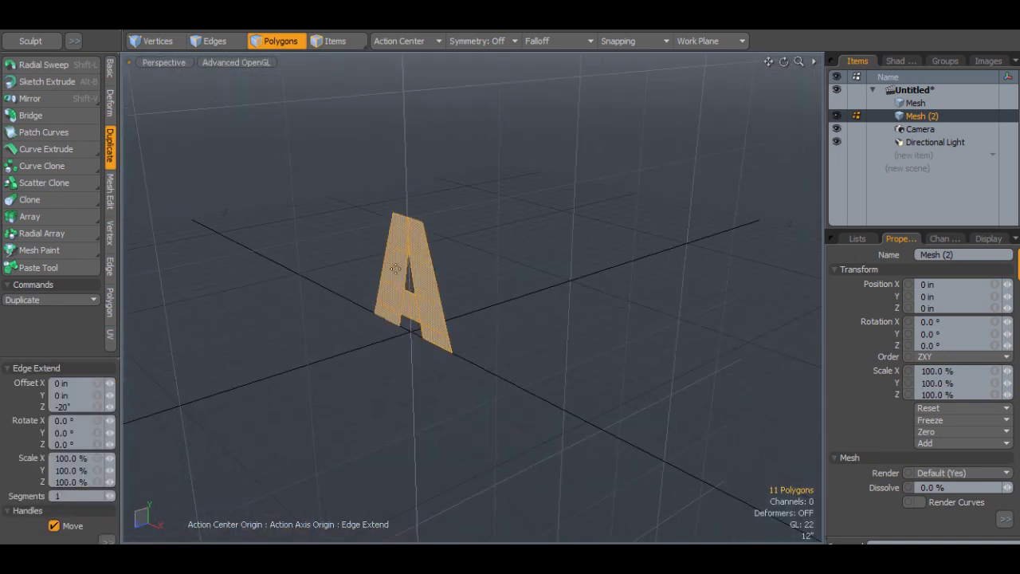
click(397, 268)
drag(369, 291, 401, 281)
key(space)
- Select the open outer border loop of the extended sides and fill it with a single polygon
drag(786, 61, 626, 89)
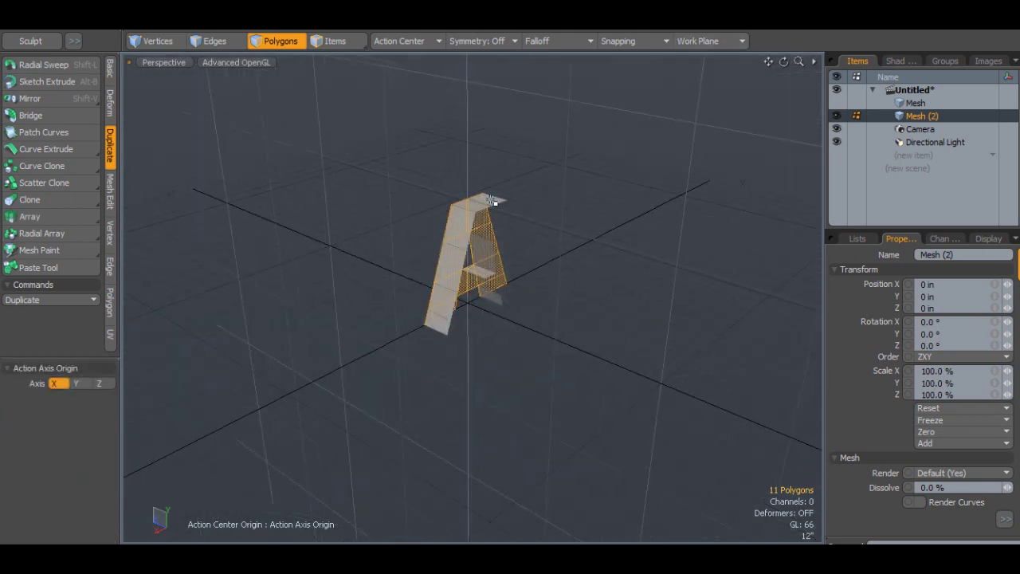
scroll(423, 275, up, 4)
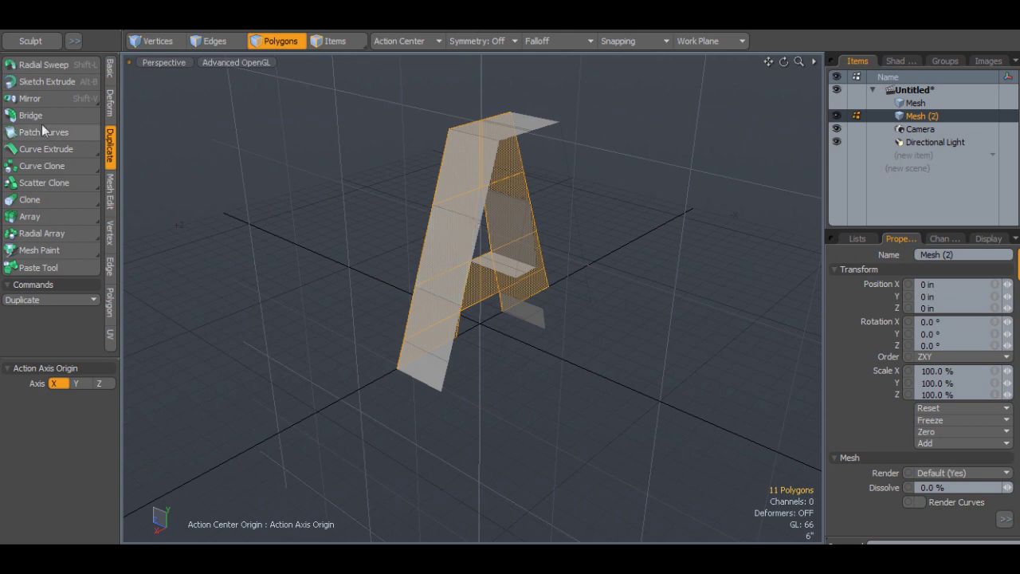
click(226, 44)
double_click(515, 134)
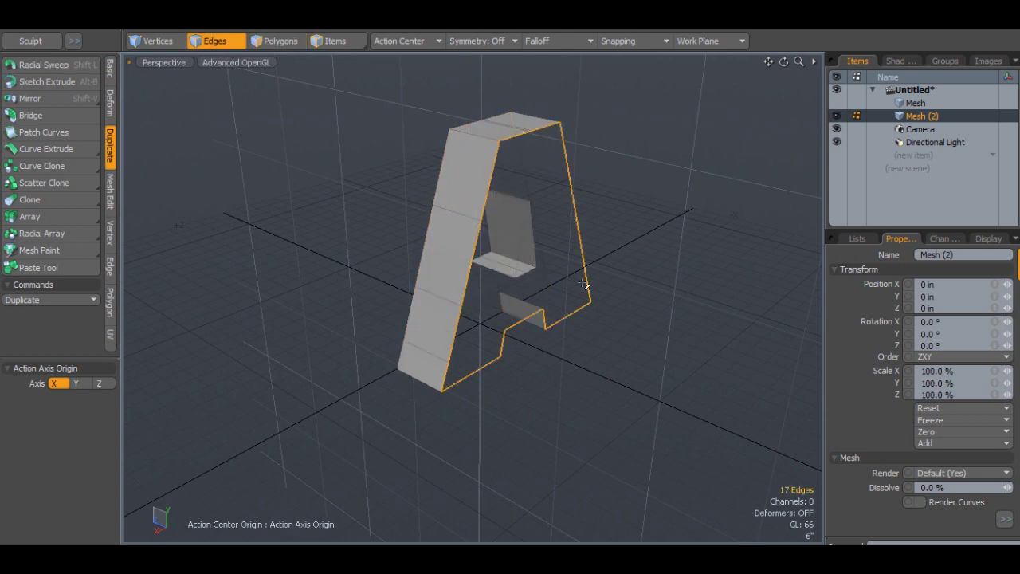
key(p)
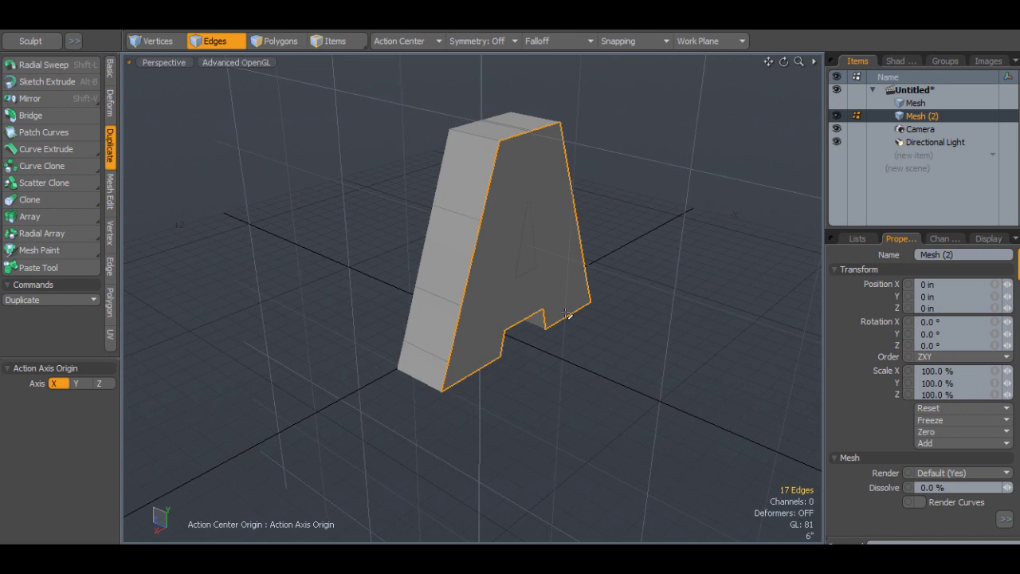
- Undo the polygon fill and the edge extension to get back to the flat letter
click(32, 4)
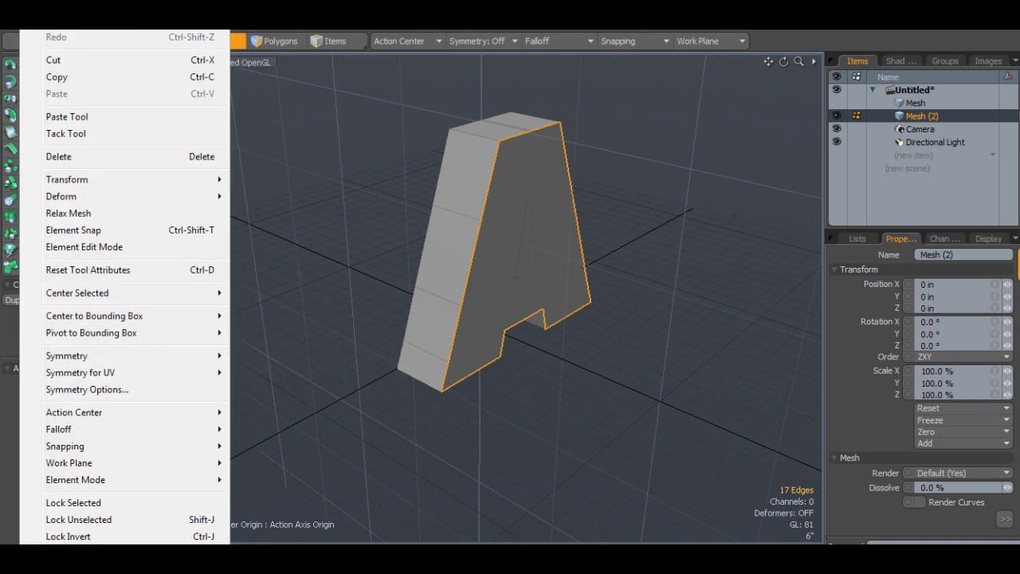
click(57, 20)
click(215, 41)
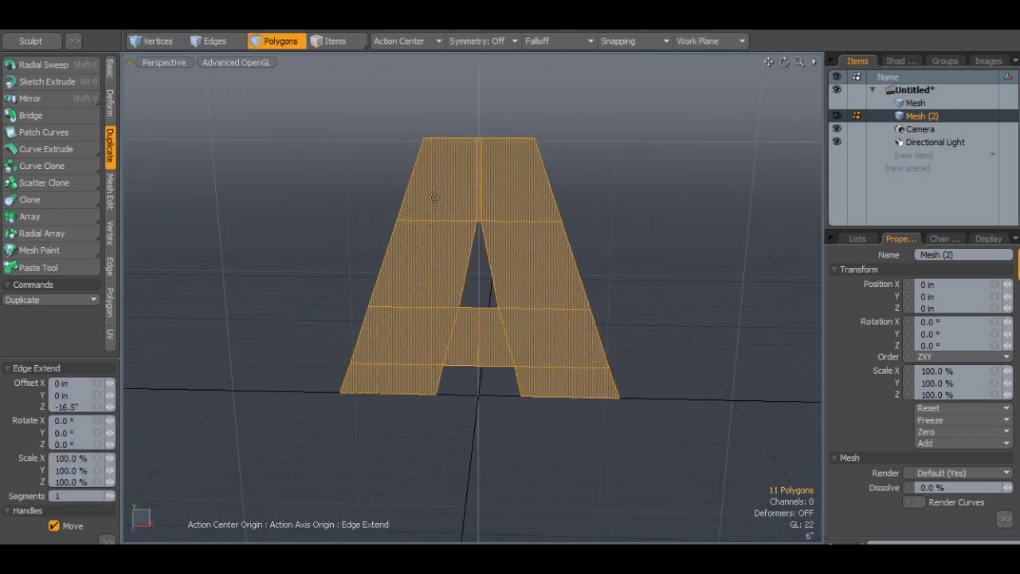
- Bevel the letter's polygons with a shift of 12.25" and paste a copy of the original polygons as the back face
key(ctrl)
key(b)
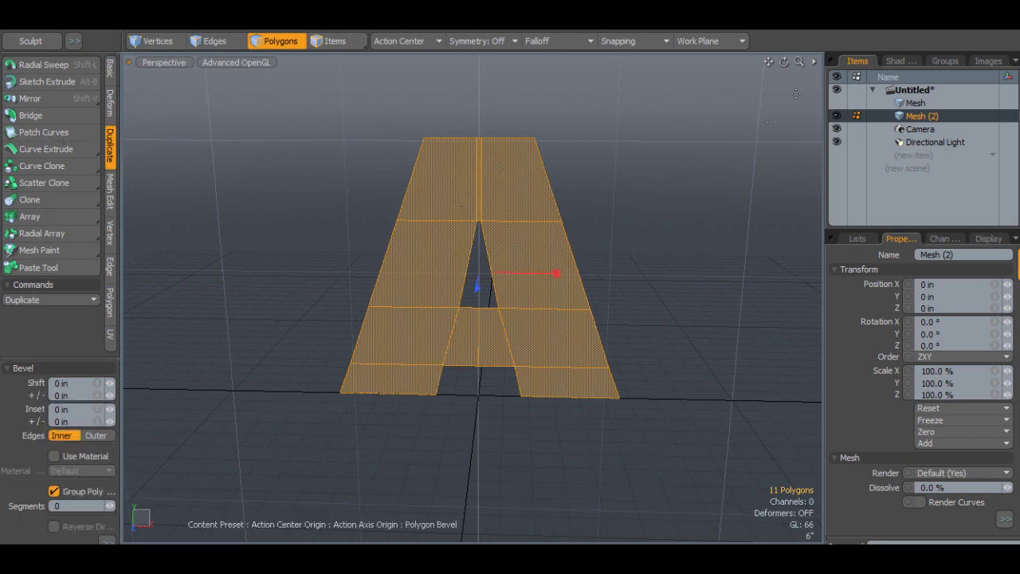
alt+drag(510, 219, 393, 231)
drag(381, 272, 330, 274)
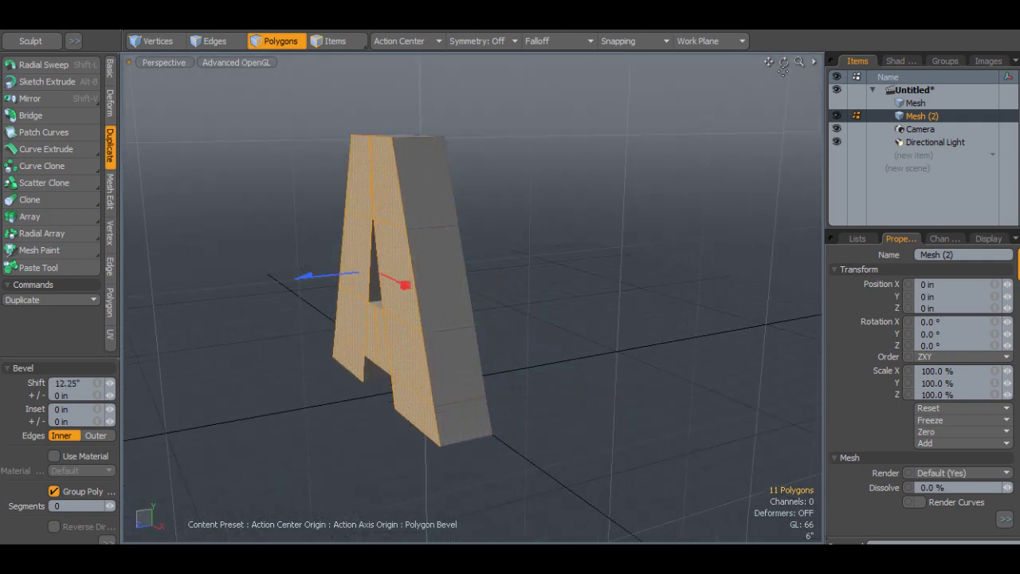
alt+drag(330, 274, 441, 145)
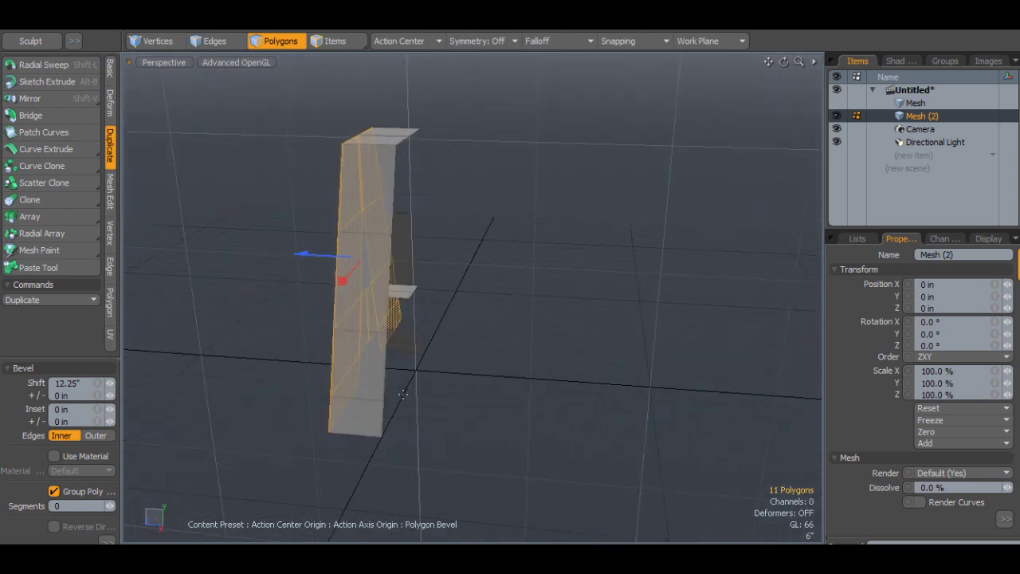
key(space)
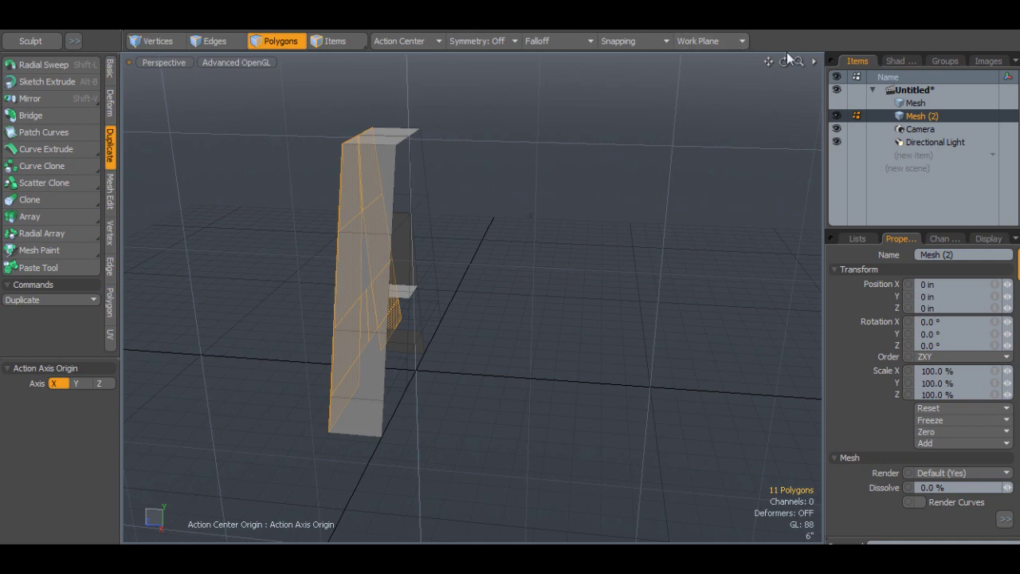
- Remove the front-face polygons temporarily, flip the back-face polygons to face outward, and restore the front face
drag(785, 61, 472, 205)
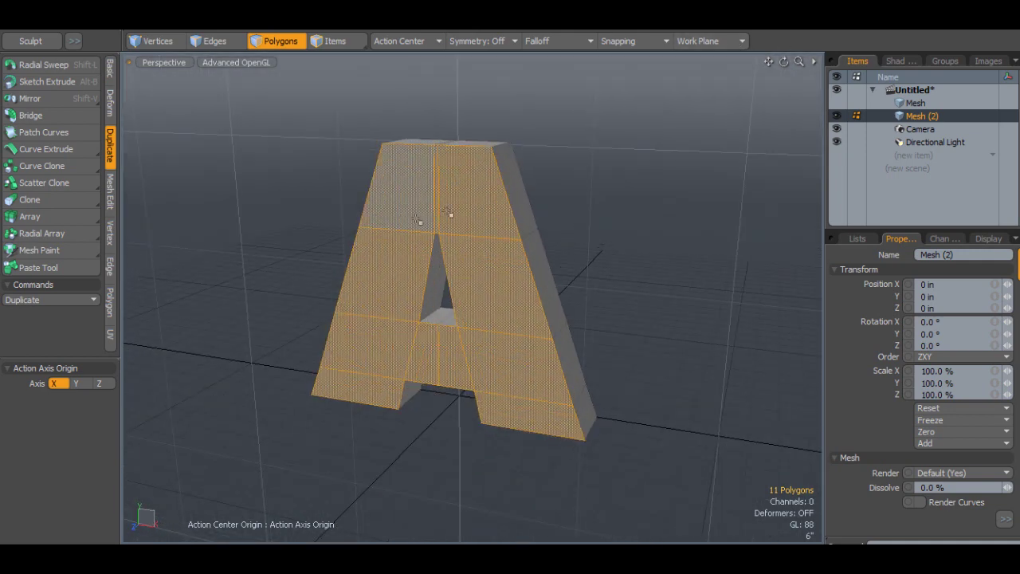
key(Delete)
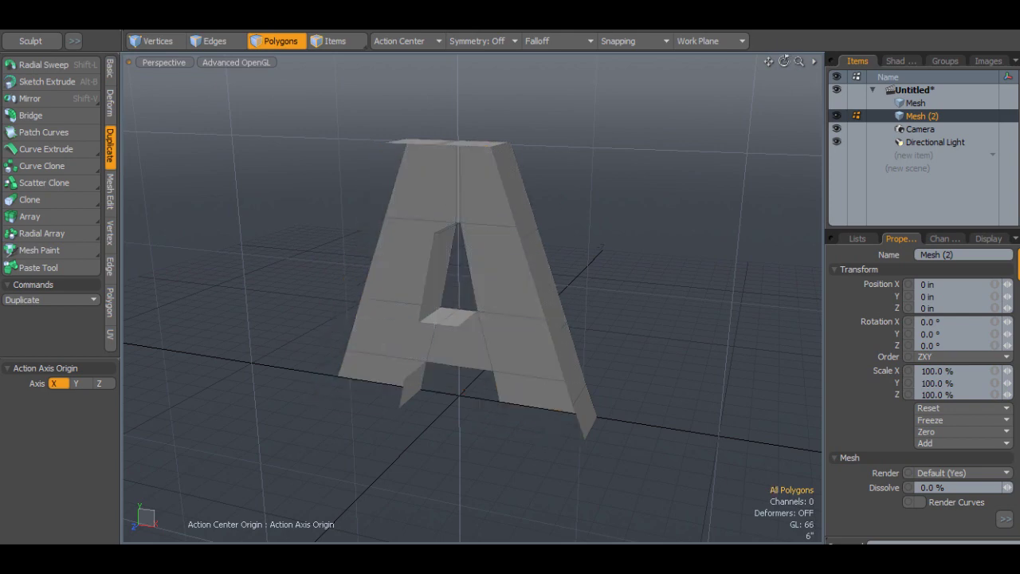
drag(784, 62, 813, 54)
double_click(424, 287)
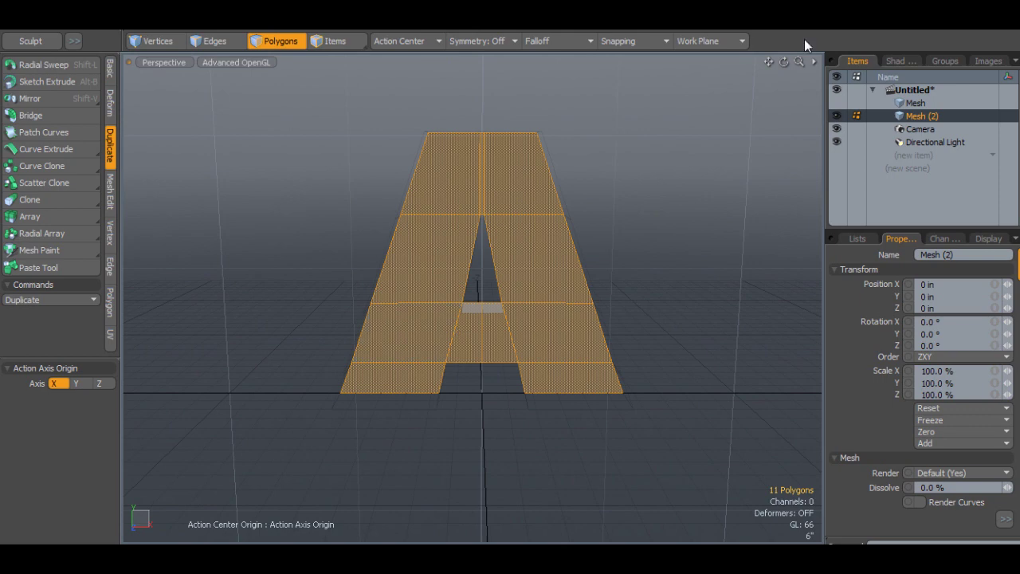
mouse_move(786, 62)
mouse_down()
mouse_move(865, 107)
mouse_move(785, 62)
mouse_up()
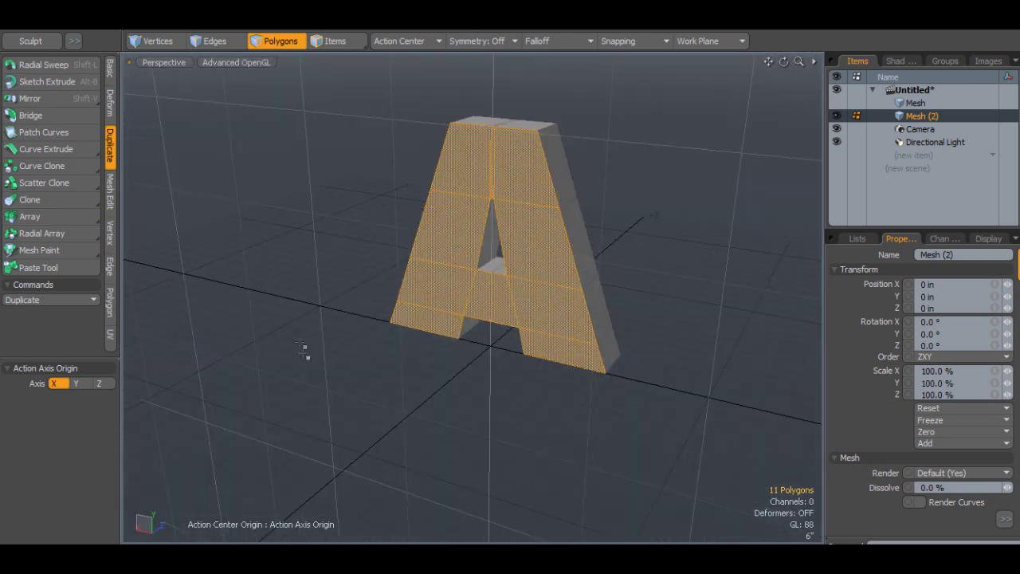
- Select all of the letter's polygons and merge their coincident vertices using the Automatic range
click(305, 351)
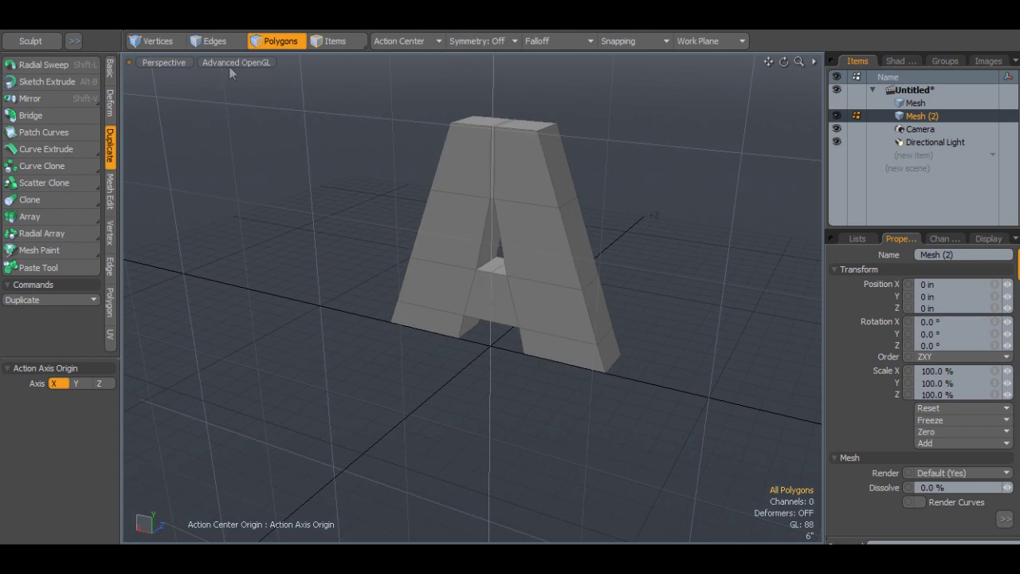
click(159, 22)
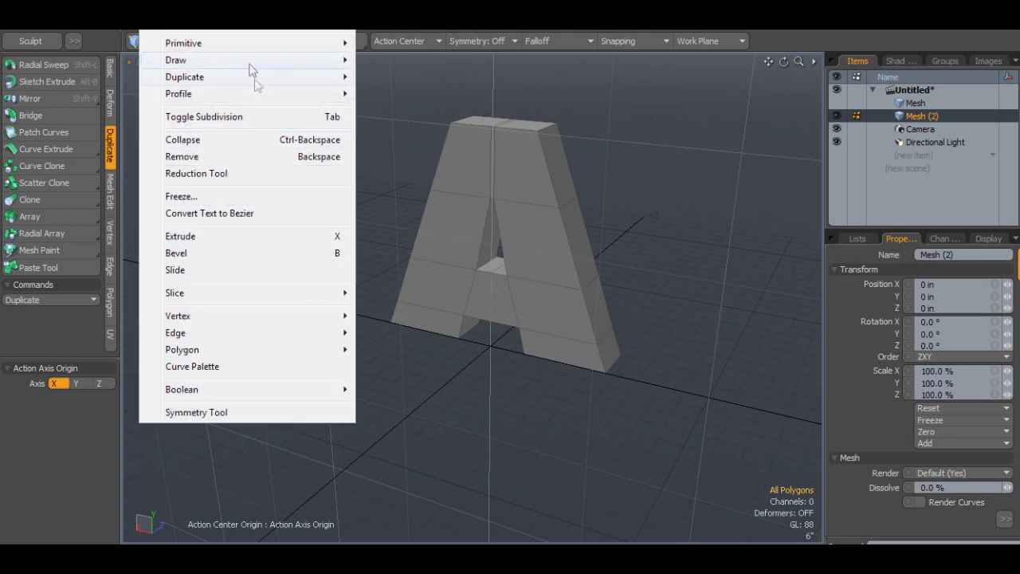
click(515, 443)
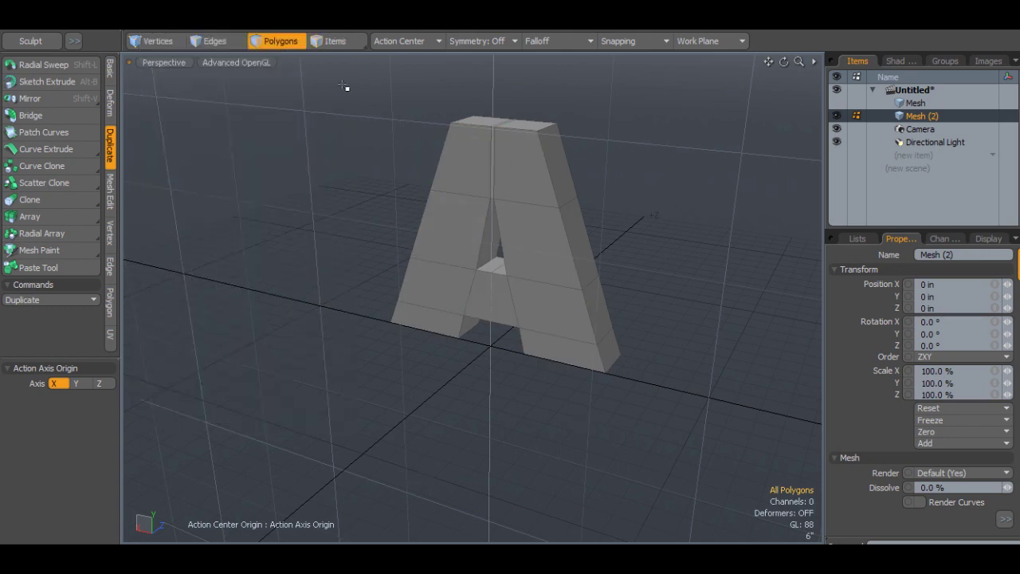
middle_drag(343, 85, 704, 414)
click(160, 22)
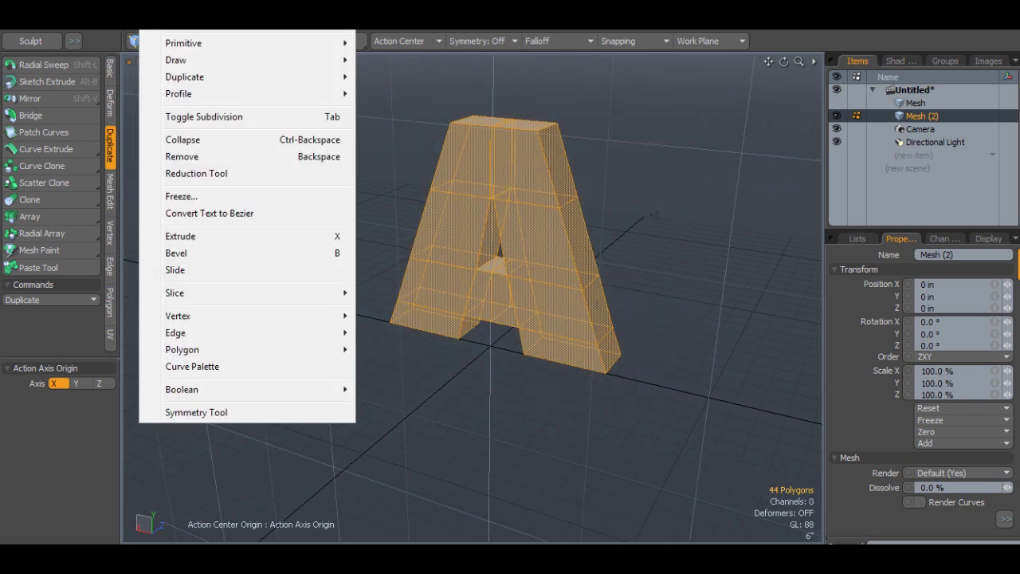
mouse_move(267, 353)
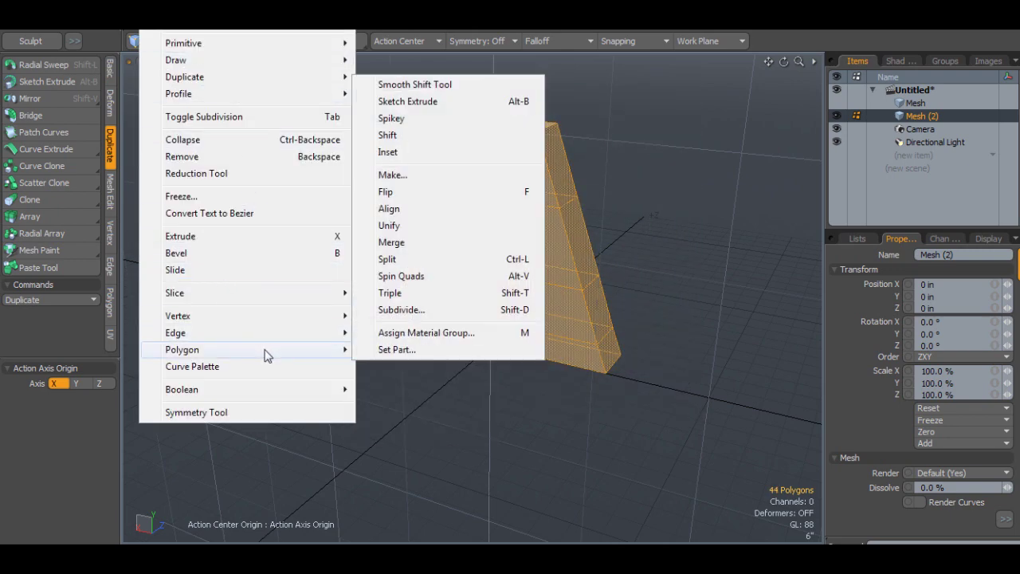
mouse_move(263, 319)
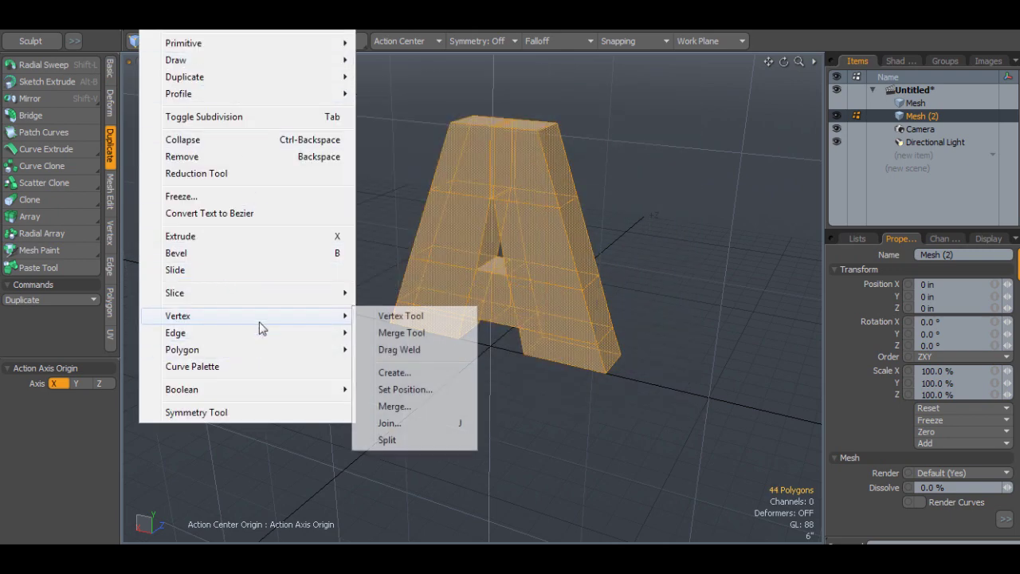
click(395, 407)
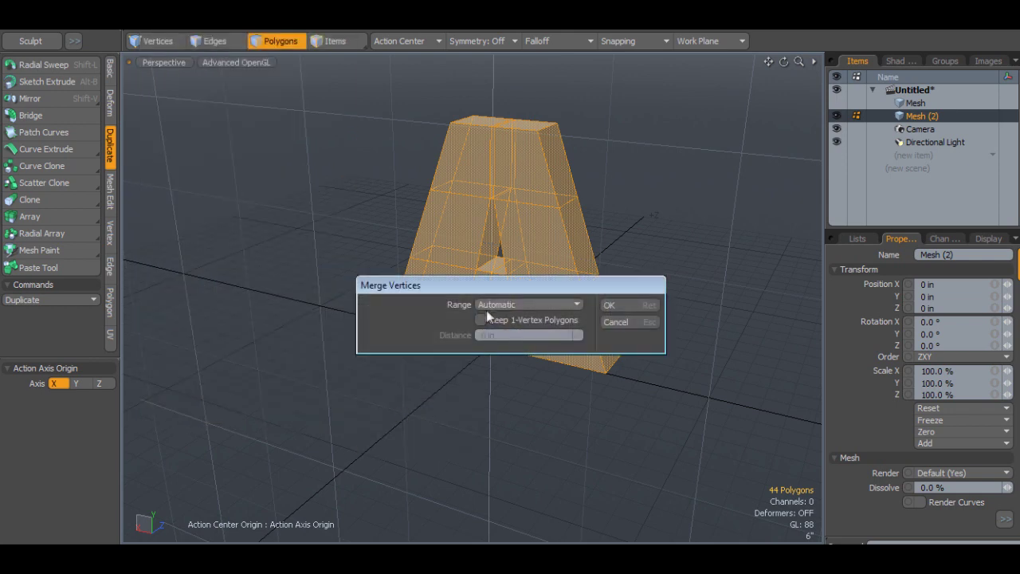
click(611, 304)
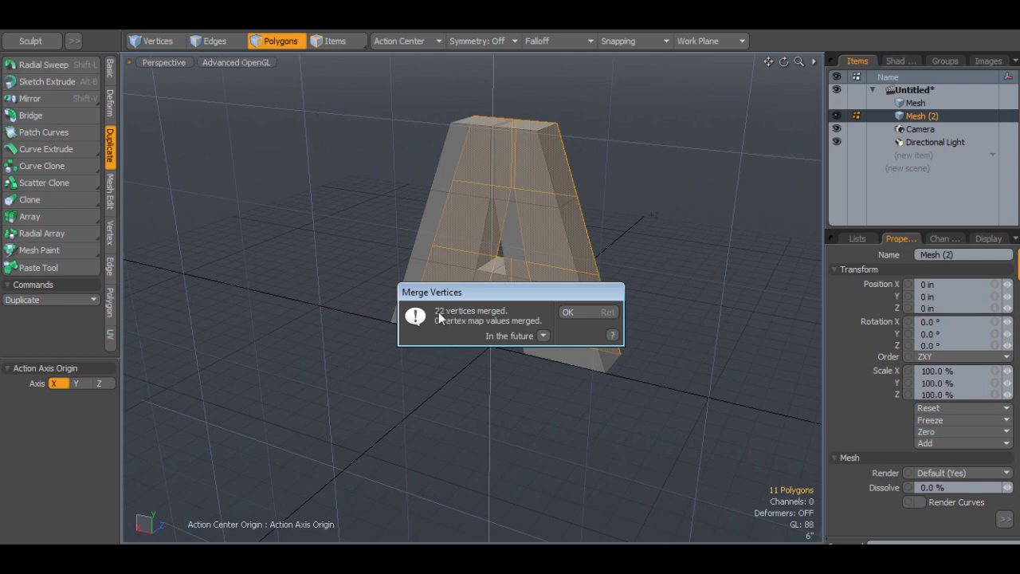
click(572, 313)
click(626, 157)
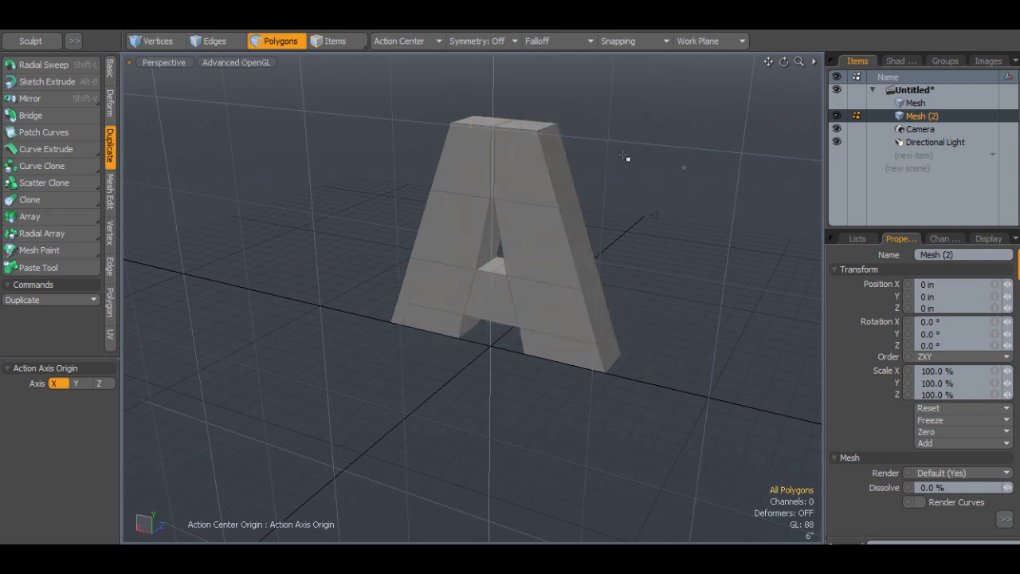
- Check from both sides whether the letter selects as one connected mesh, and preview it as a subdivision surface
double_click(476, 159)
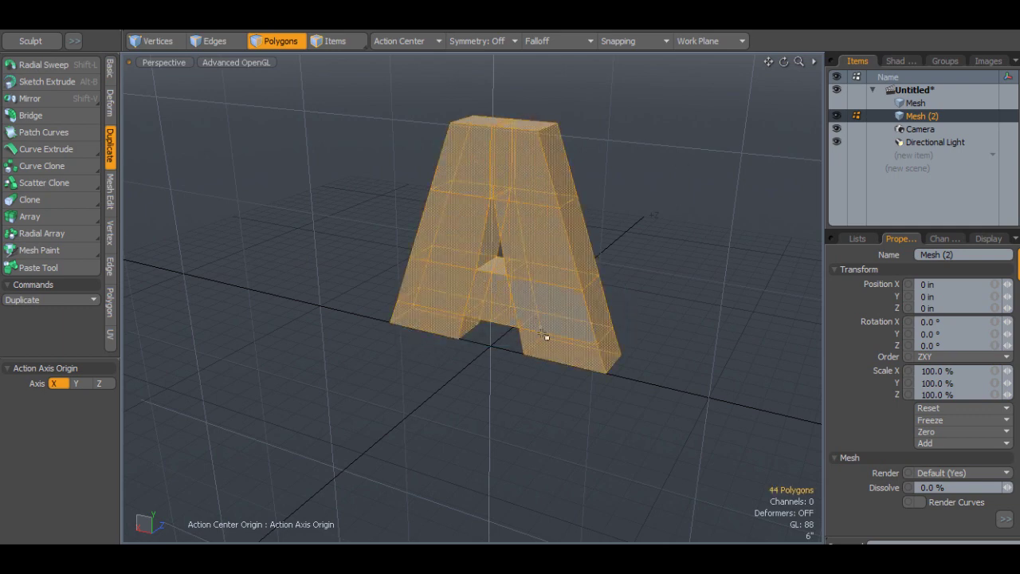
click(753, 206)
double_click(530, 228)
drag(785, 61, 511, 193)
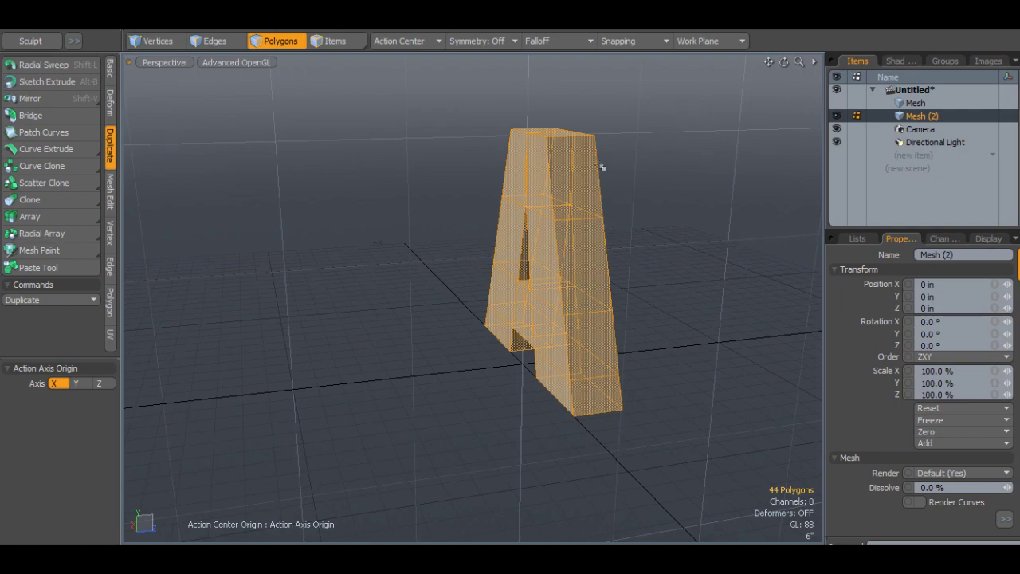
drag(785, 61, 716, 200)
click(581, 201)
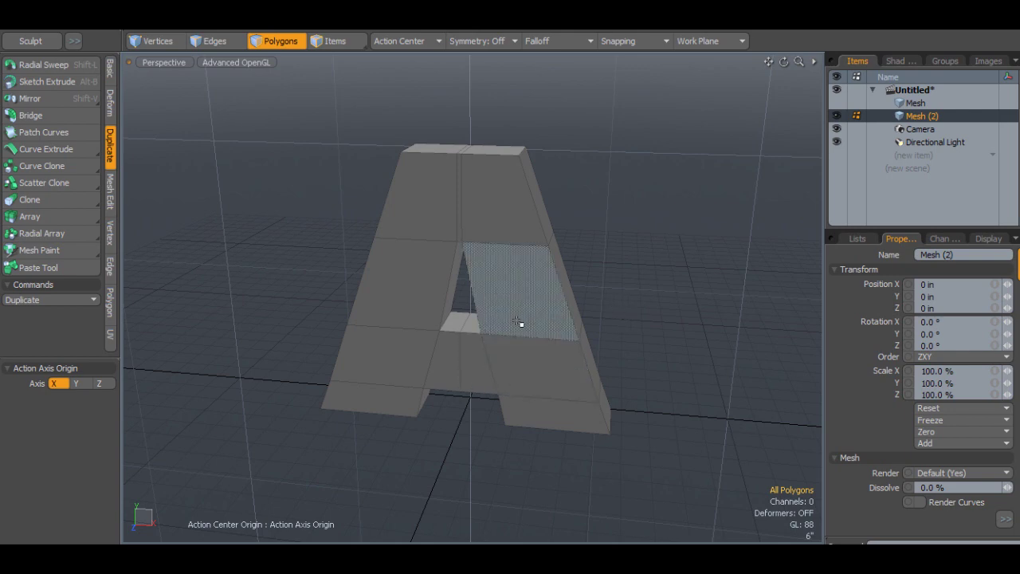
key(Tab)
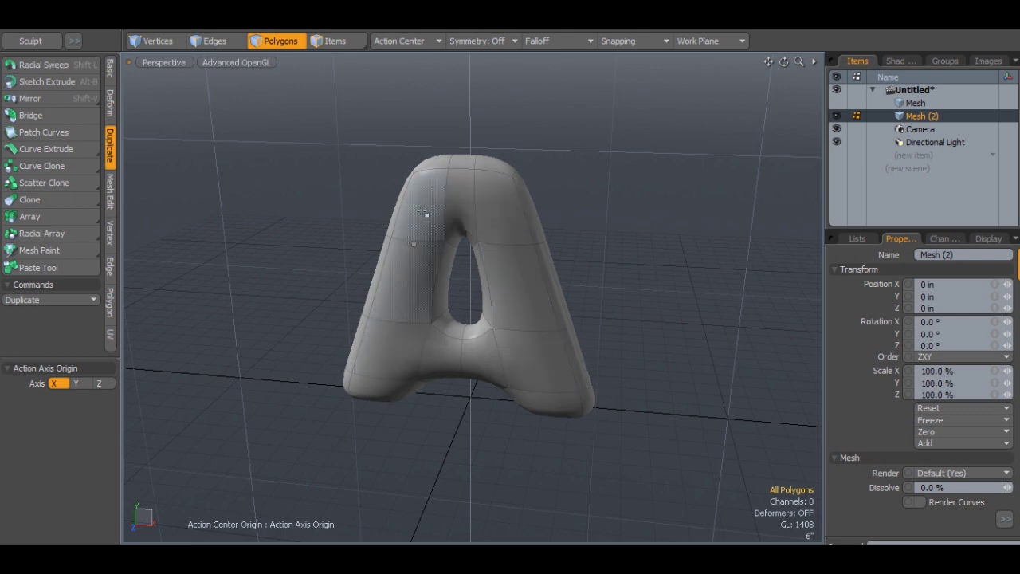
key(Tab)
- Loop Slice the band of outer side polygons around the letter in Symmetry mode with a count of 2
scroll(458, 293, up, 6)
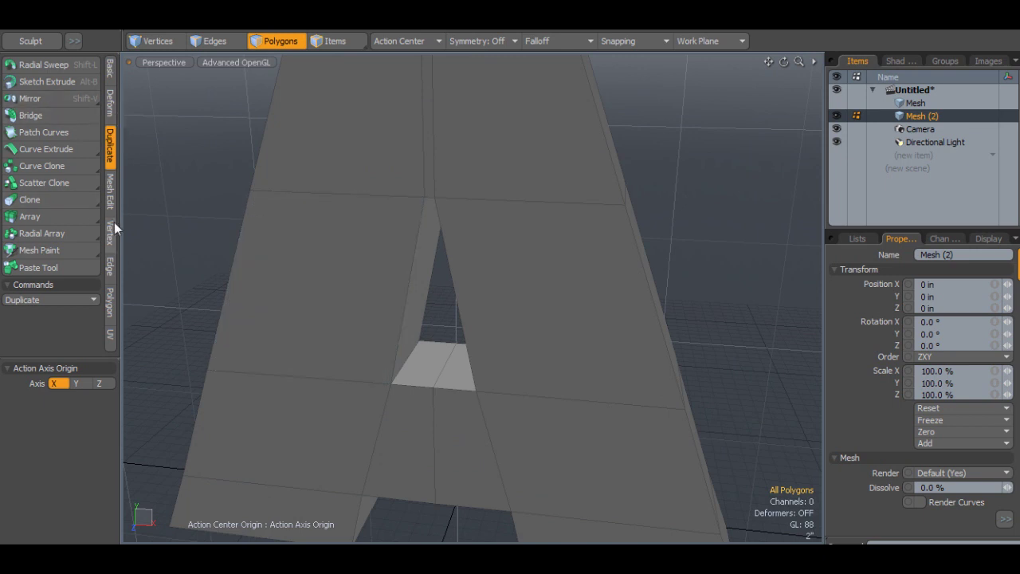
click(110, 192)
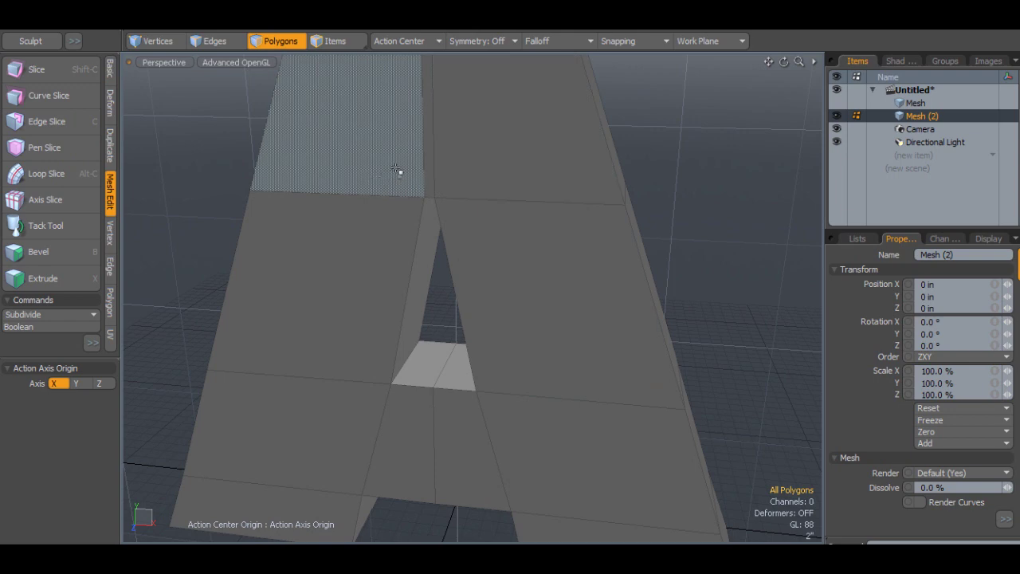
drag(396, 170, 458, 169)
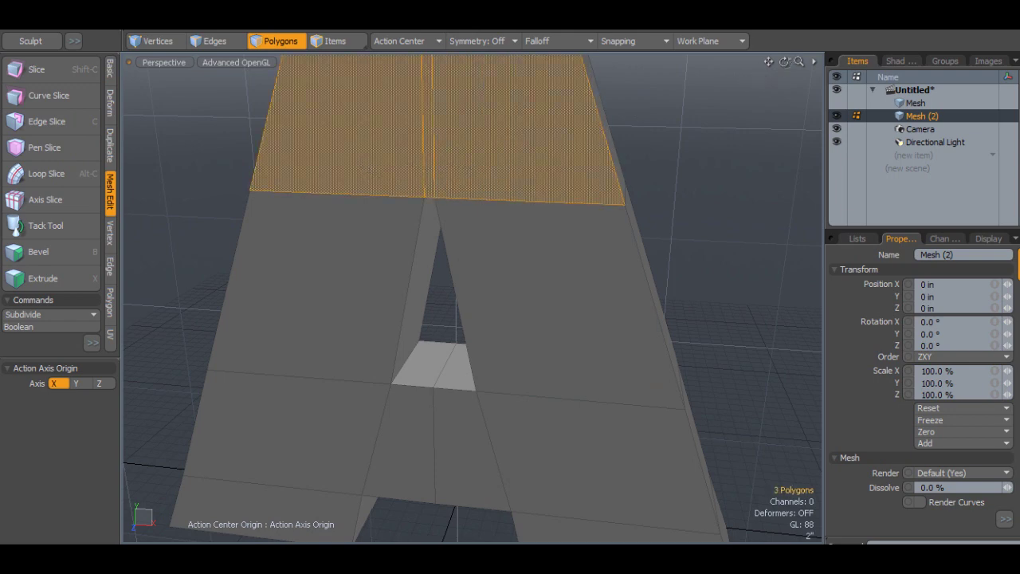
drag(786, 62, 727, 92)
drag(510, 331, 455, 176)
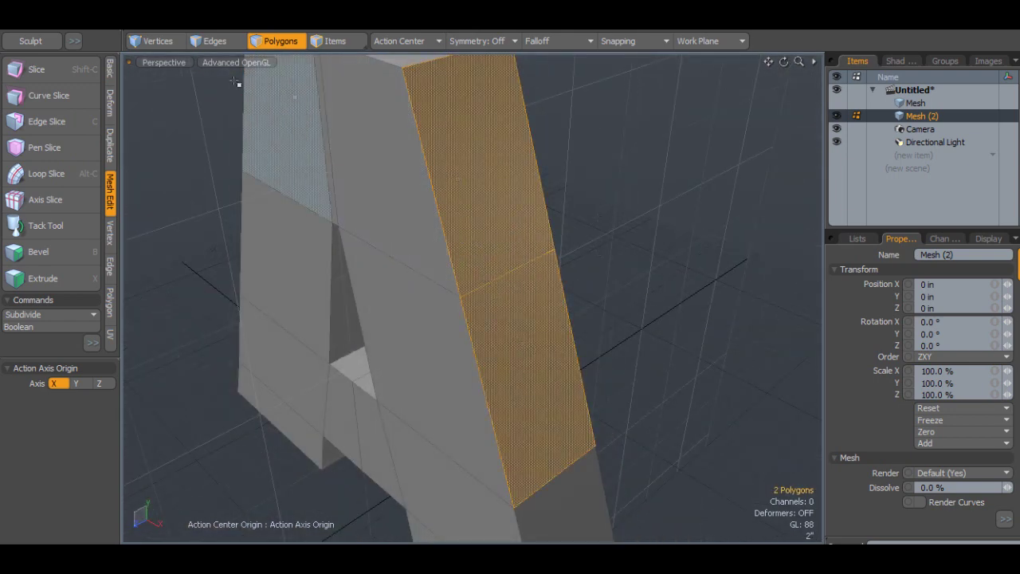
click(31, 174)
click(475, 235)
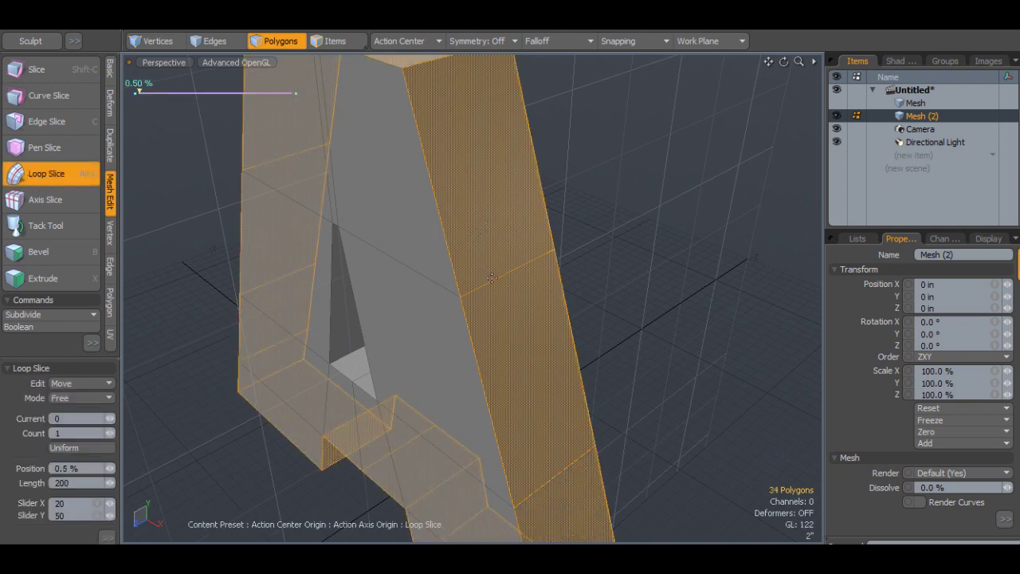
click(109, 403)
click(109, 420)
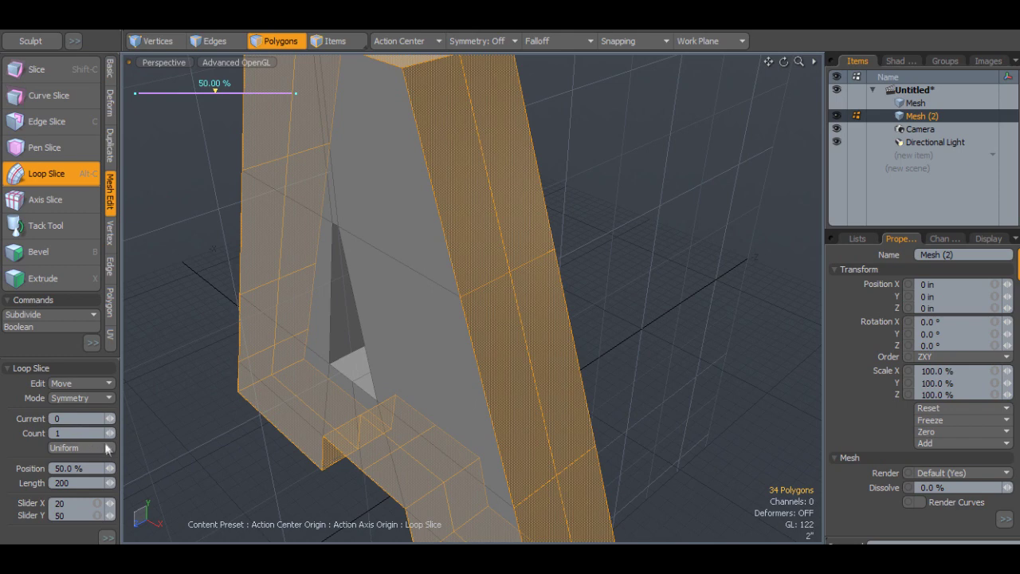
click(112, 434)
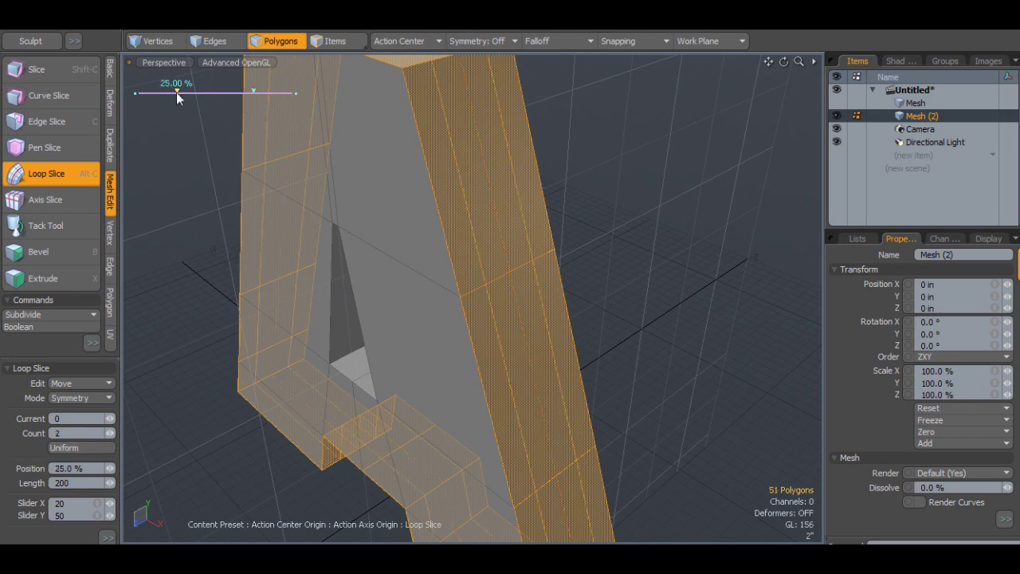
- Set the slice position to 2% to place the cuts near the front and back edges, and preview the letter subdivided
drag(110, 469, 76, 469)
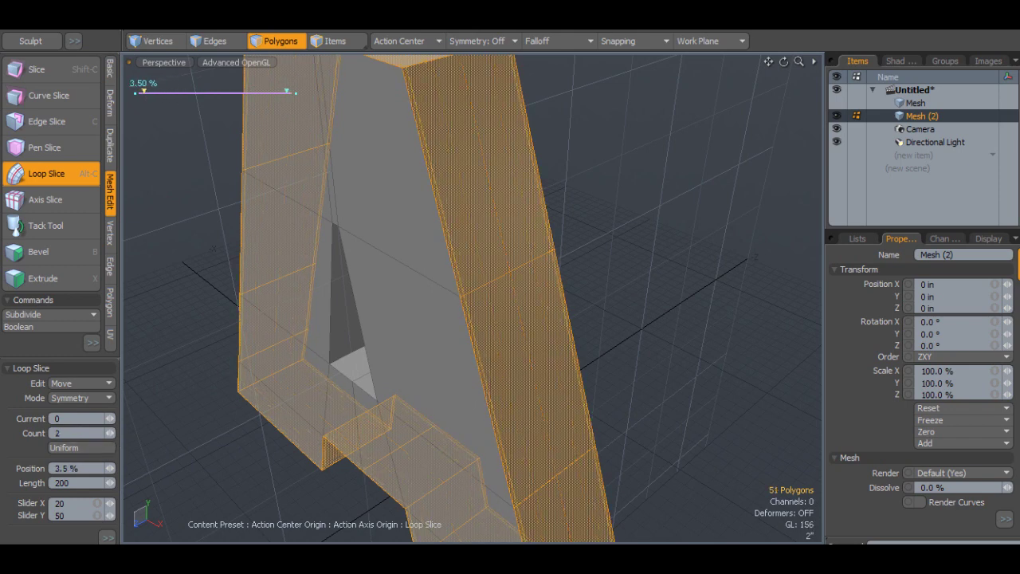
scroll(438, 164, up, 4)
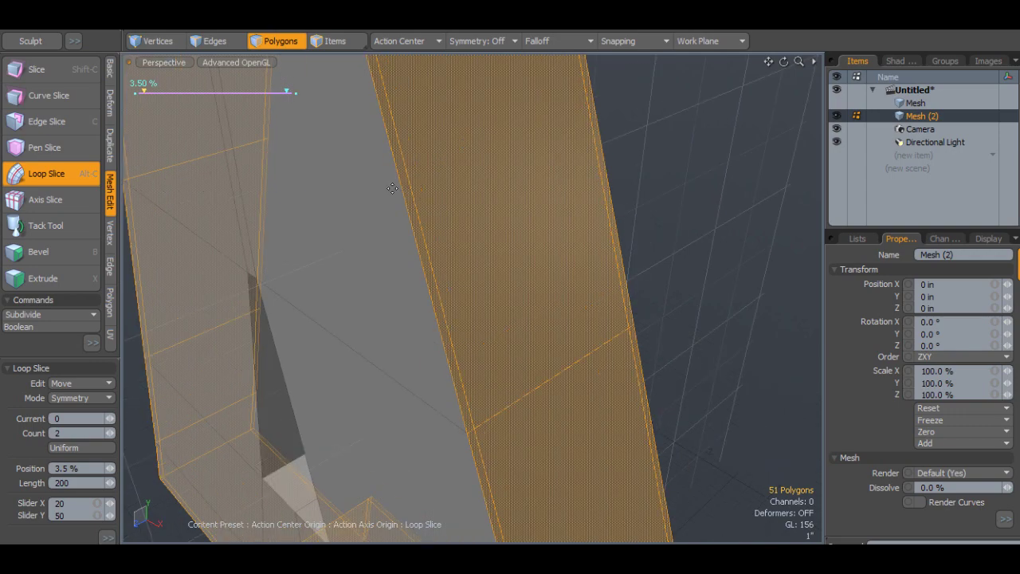
drag(145, 94, 142, 93)
scroll(638, 216, down, 5)
key(space)
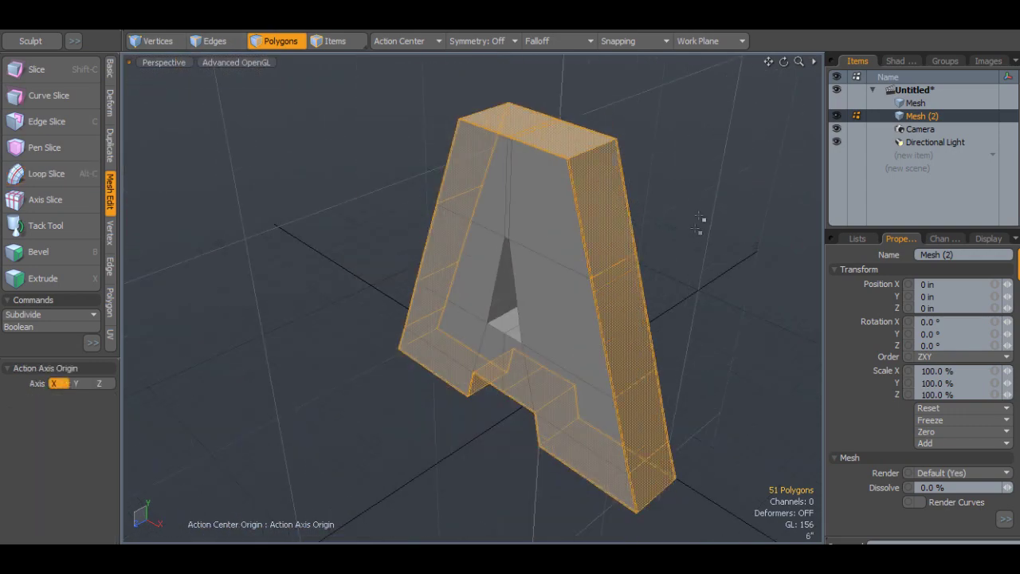
click(684, 391)
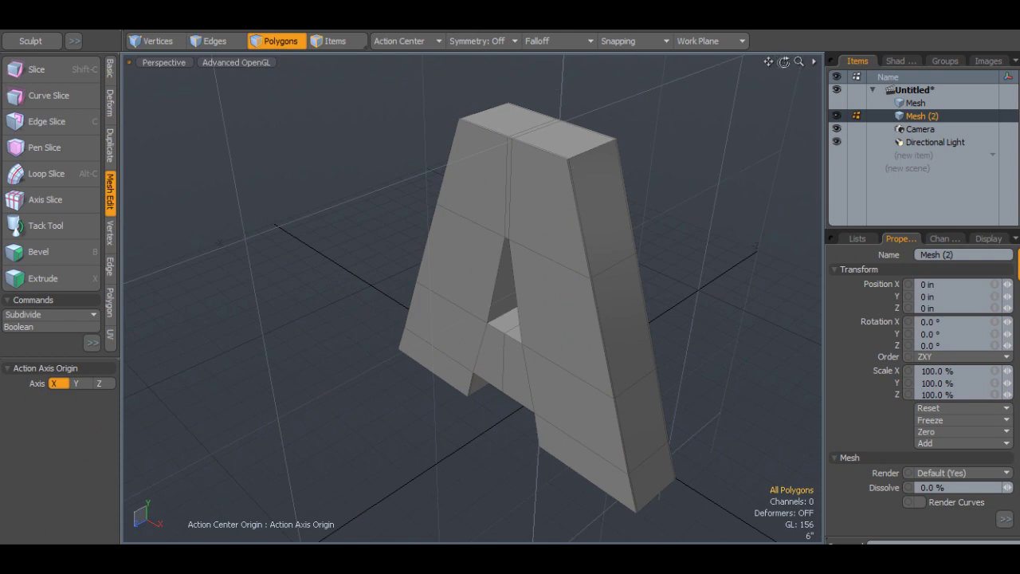
drag(784, 62, 838, 73)
key(Tab)
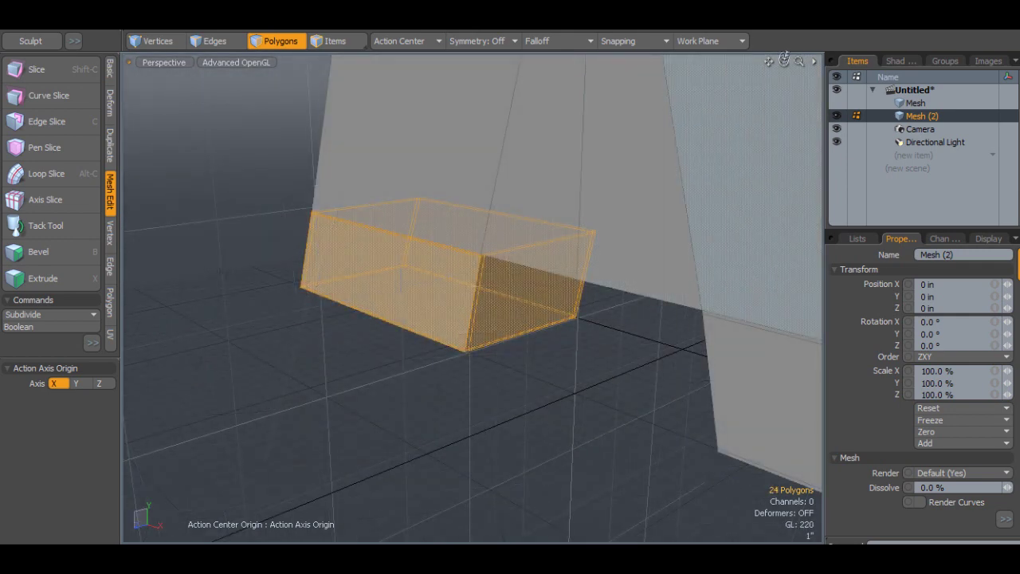
- Select the row of polygons across the crossbar and Loop Slice it near its upper and lower edges with two symmetric cuts at 2%
drag(784, 60, 861, 49)
drag(682, 253, 541, 239)
drag(783, 64, 473, 94)
click(36, 177)
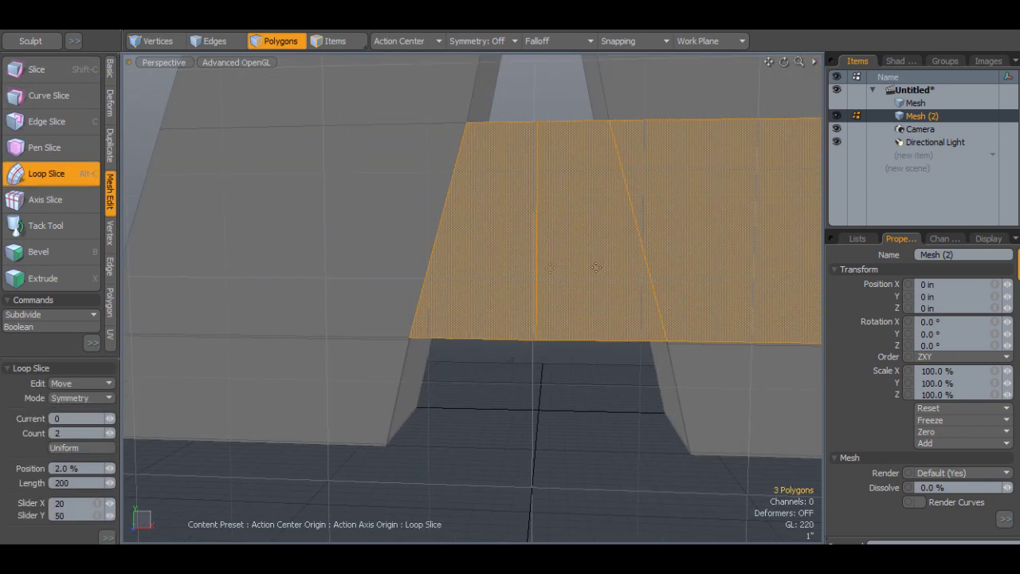
click(622, 218)
key(space)
scroll(554, 228, down, 4)
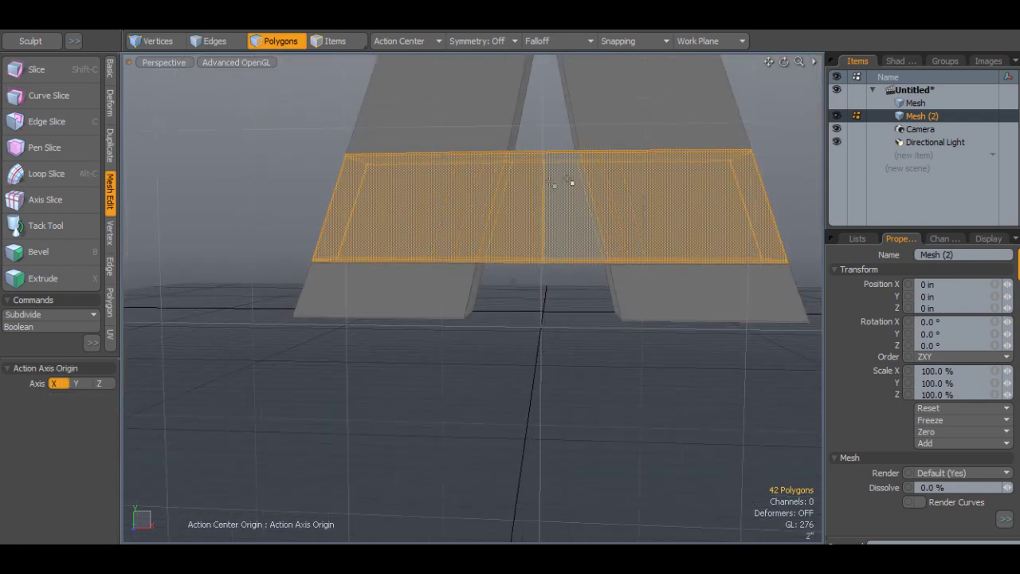
- Preview the whole letter with subdivision, inspect the inner corner where the left leg meets the crossbar, and return to the unsubdivided mesh
scroll(782, 69, down, 4)
drag(770, 62, 628, 229)
click(697, 242)
key(Tab)
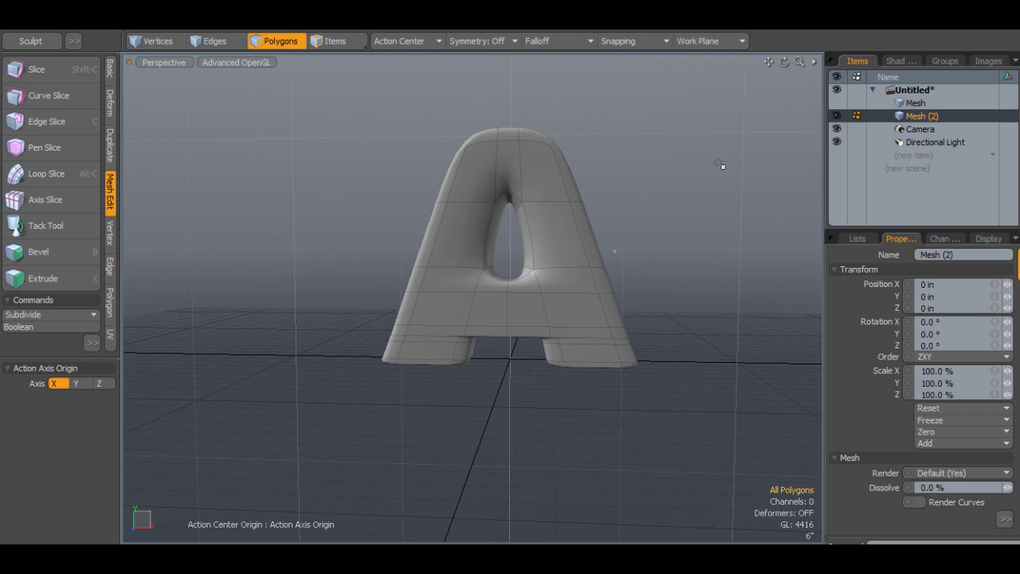
scroll(487, 396, up, 10)
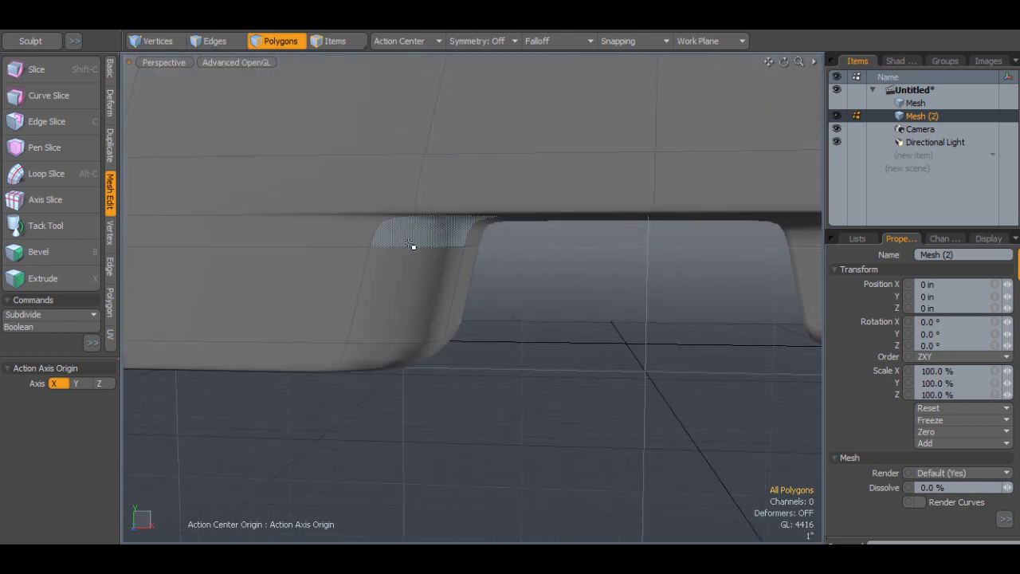
key(Tab)
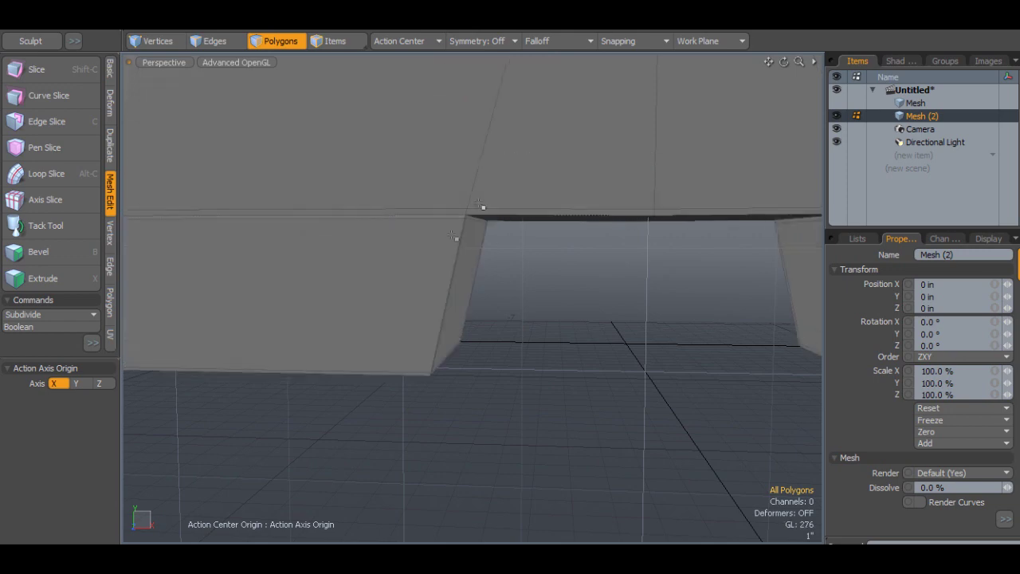
- Select the column of polygons along the left leg and Loop Slice it lengthwise with two symmetric cuts at 1%
drag(429, 303, 451, 214)
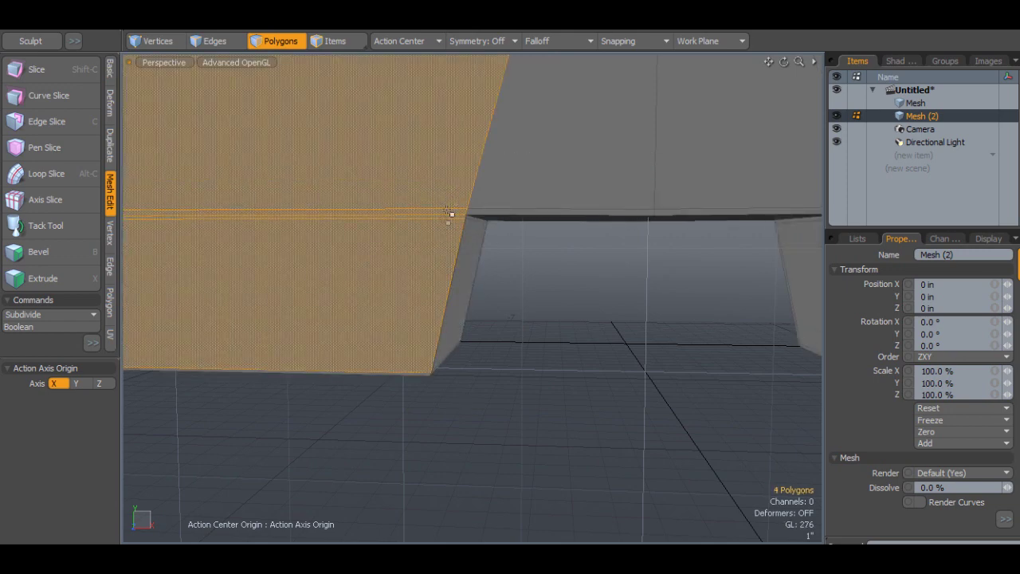
click(46, 173)
drag(110, 469, 116, 469)
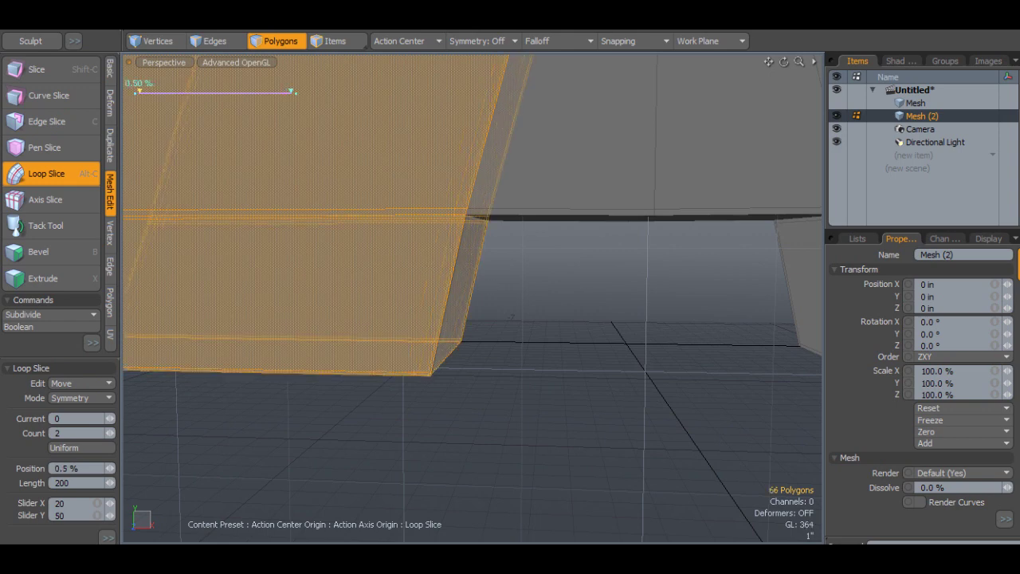
scroll(375, 240, down, 3)
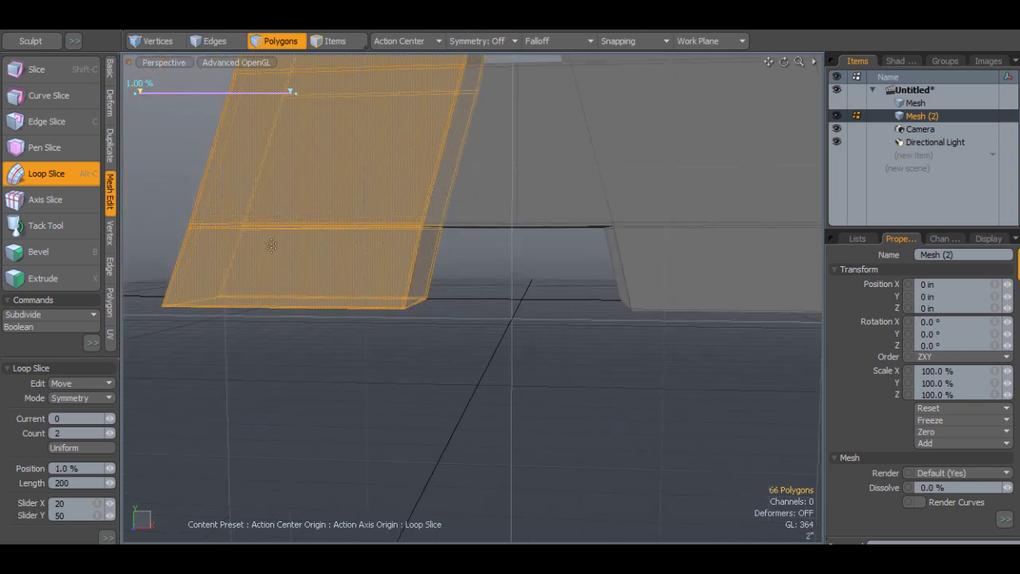
key(space)
click(350, 346)
- Toggle subdivision on and off to compare the left leg's inner corner with the right leg's
key(Tab)
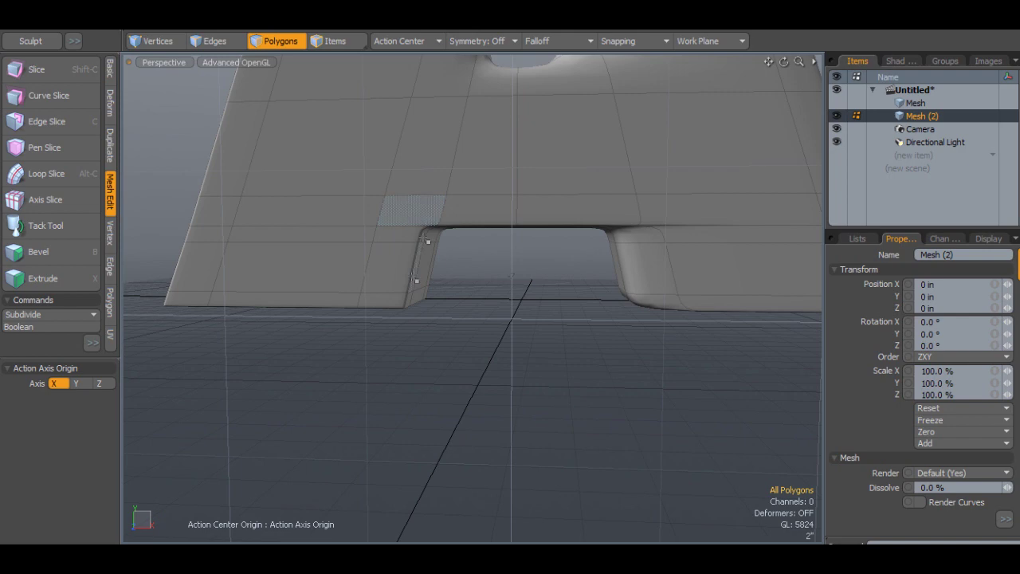
scroll(417, 264, up, 3)
key(Tab)
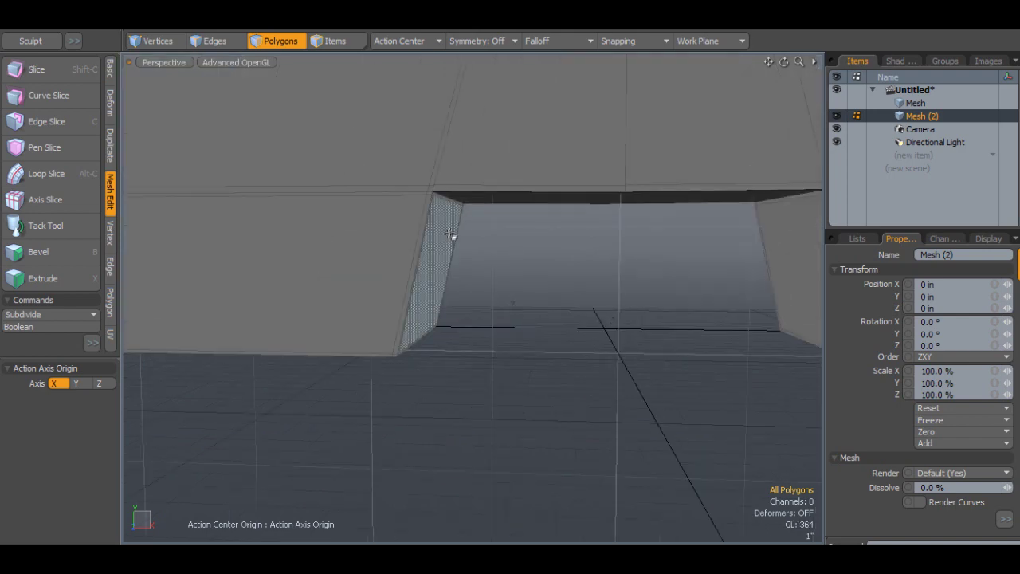
- Check the left inner corner with subdivision, return to the unsubdivided mesh, and Loop Slice the crossbar's underside near both ends with two symmetric cuts at 1.5%
key(Tab)
alt+drag(462, 221, 394, 104)
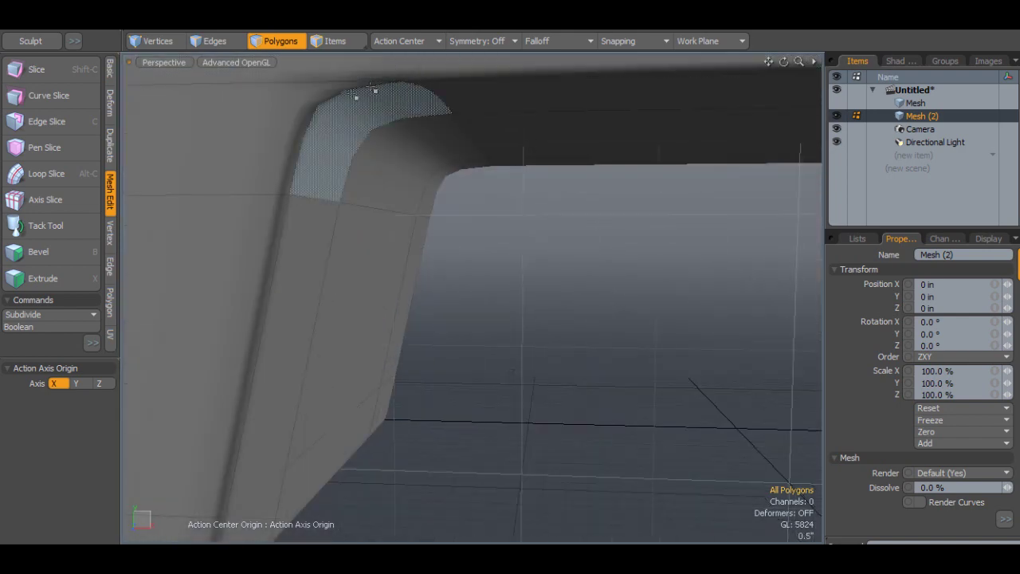
key(Tab)
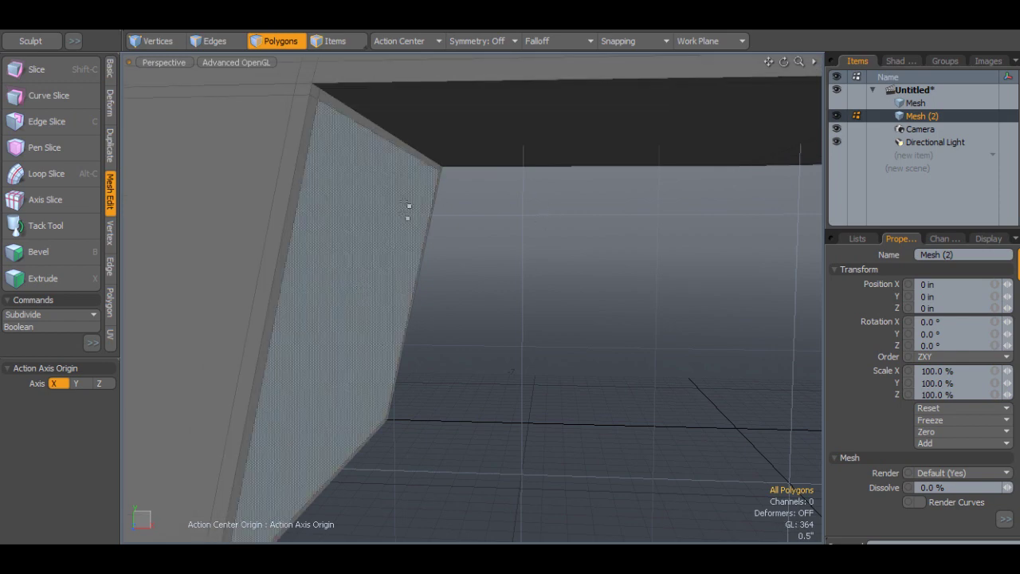
click(385, 105)
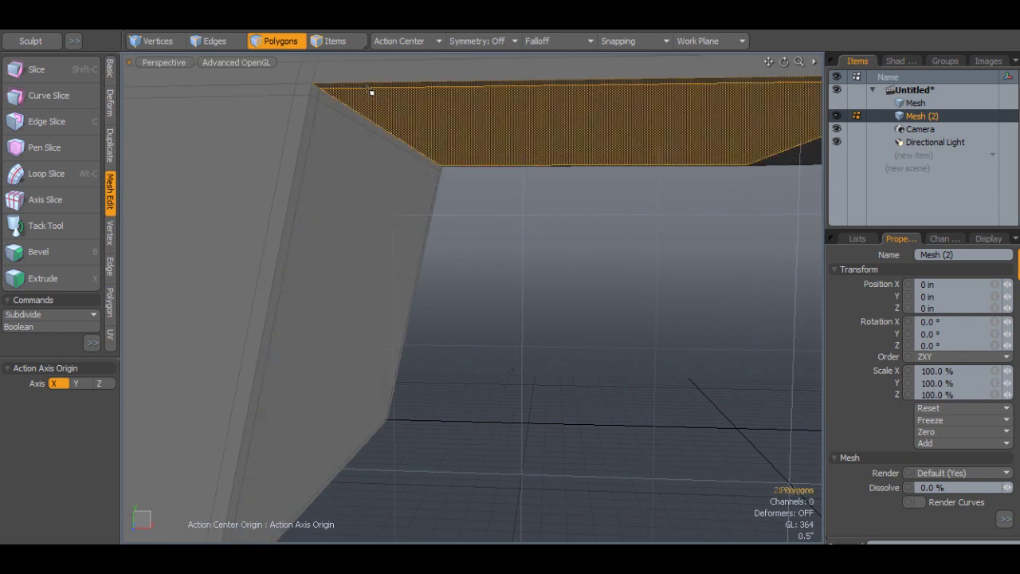
shift+click(369, 90)
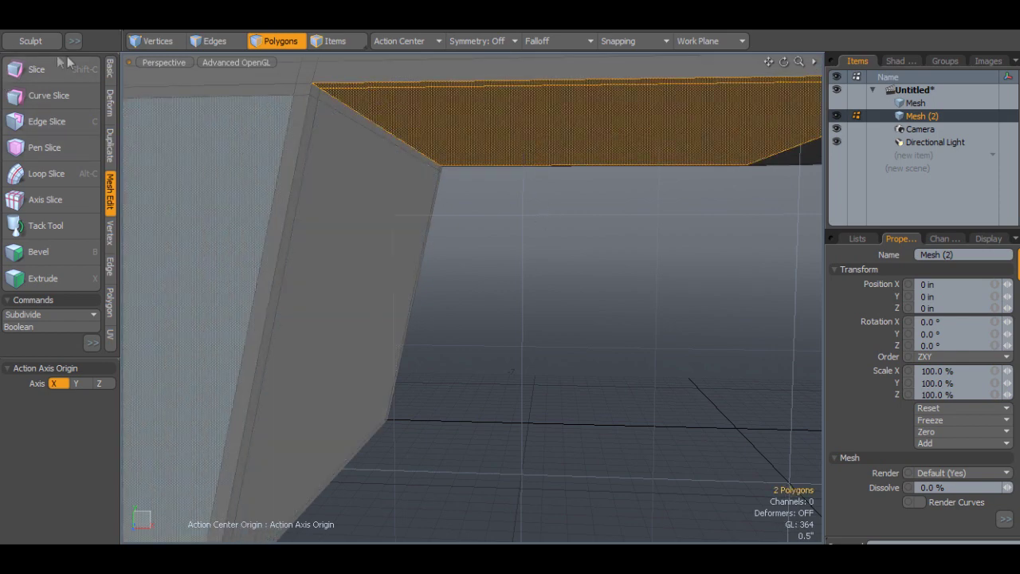
click(25, 177)
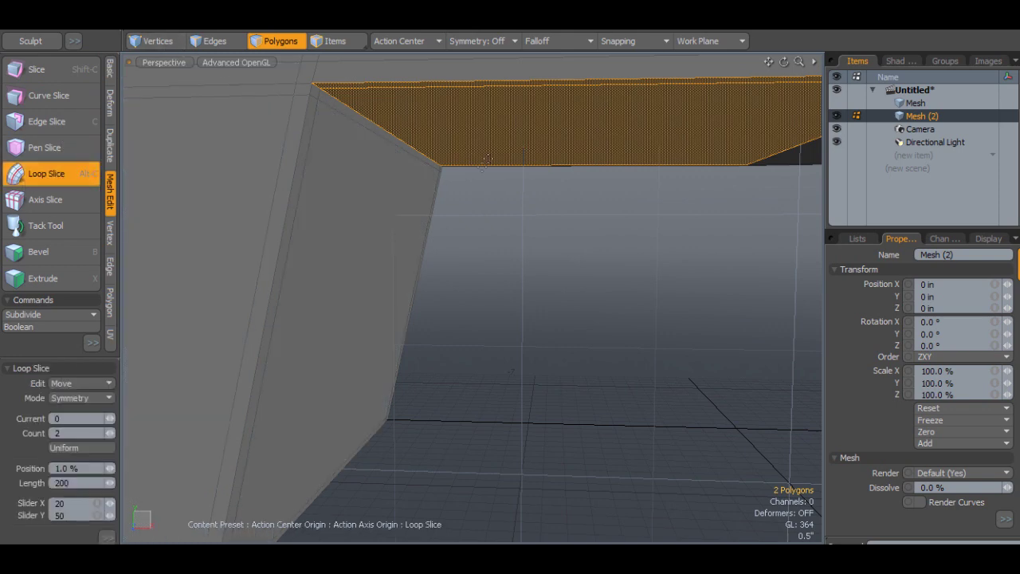
click(484, 161)
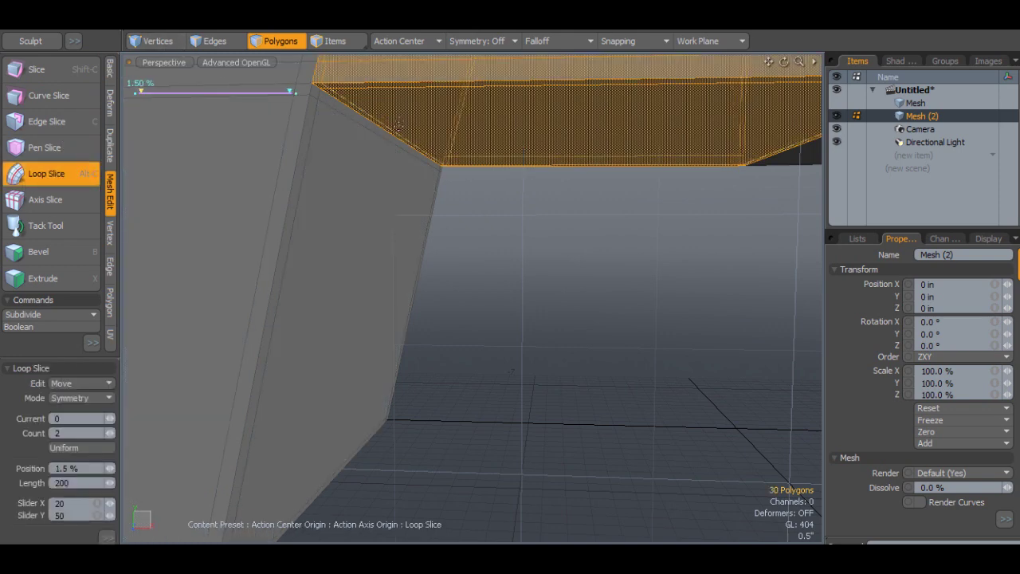
key(space)
click(561, 210)
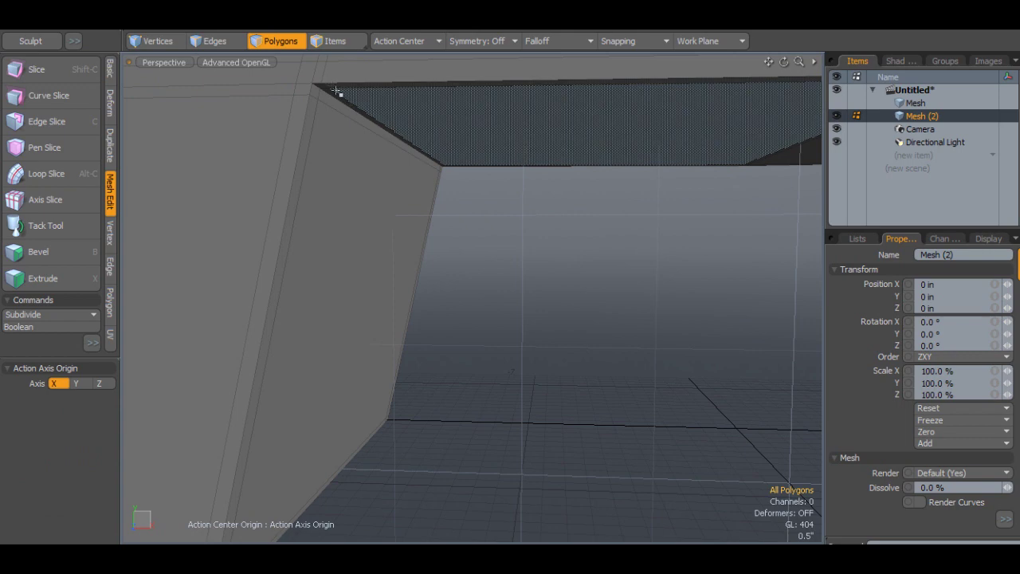
- Bring the whole letter into view and create a second, flat letter A at the origin with the Text tool
alt+drag(337, 94, 532, 191)
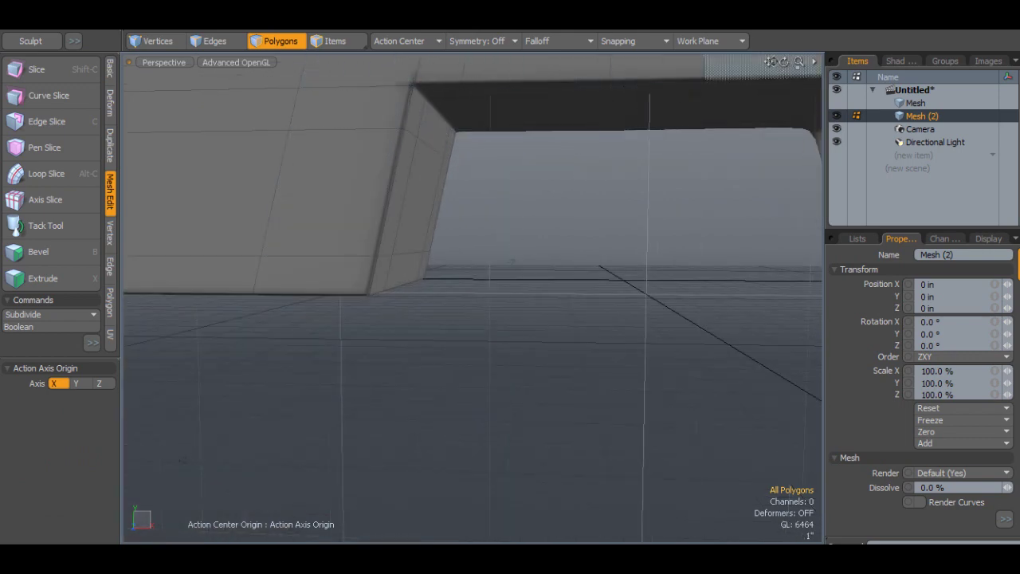
key(a)
click(110, 70)
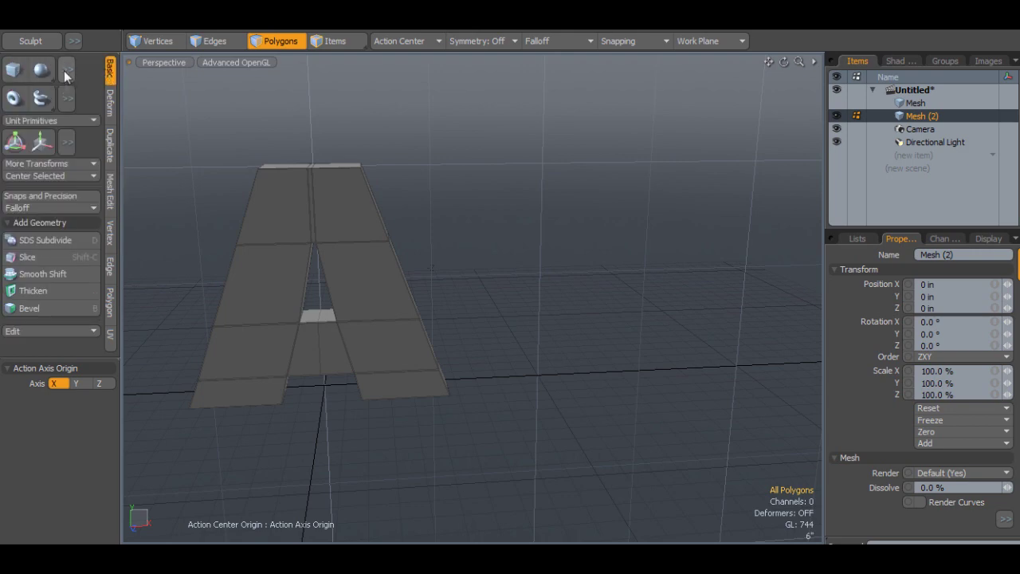
click(67, 72)
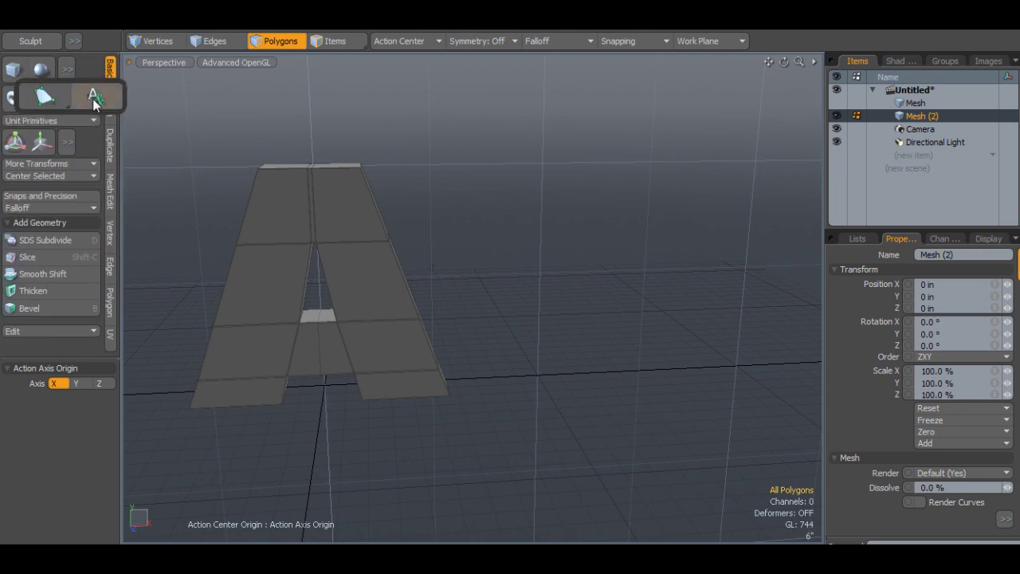
click(92, 98)
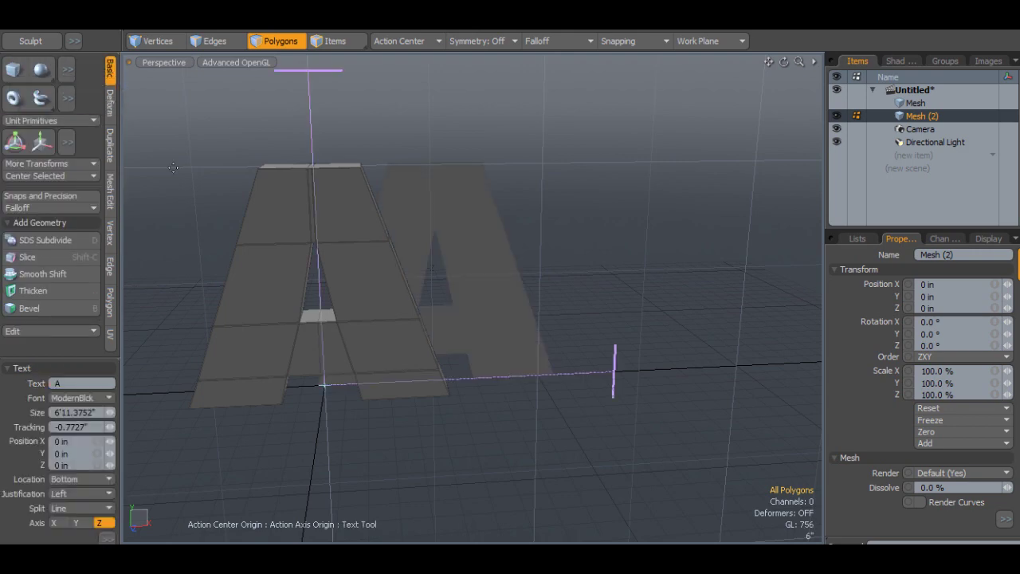
- Move both letters together 5 inches along the X axis
key(y)
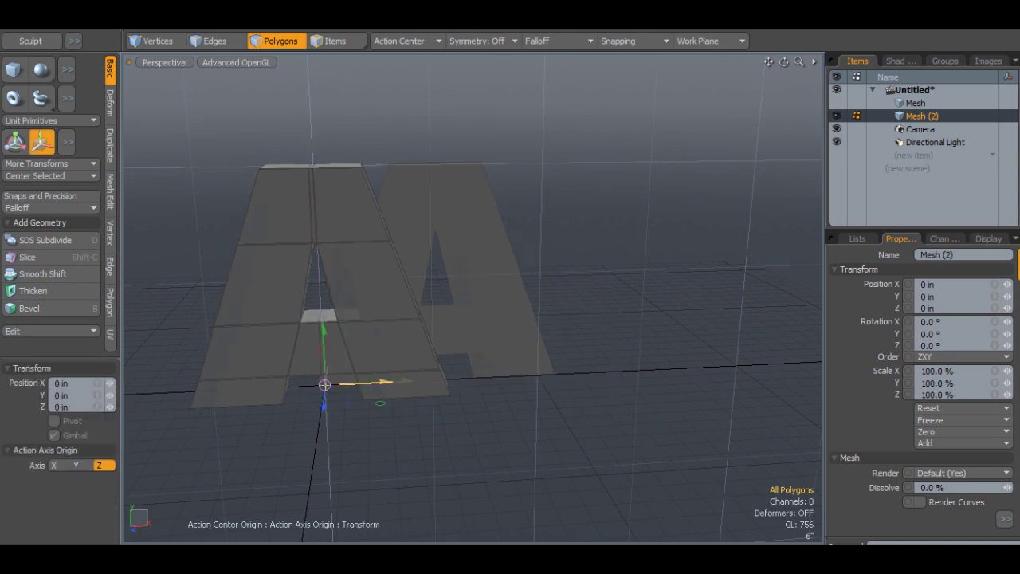
drag(381, 388, 360, 388)
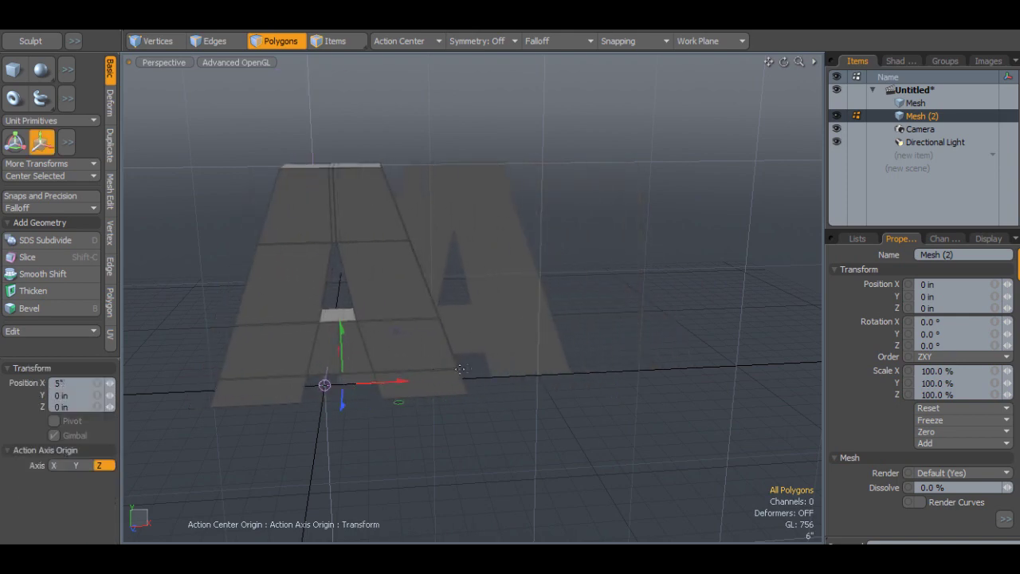
key(space)
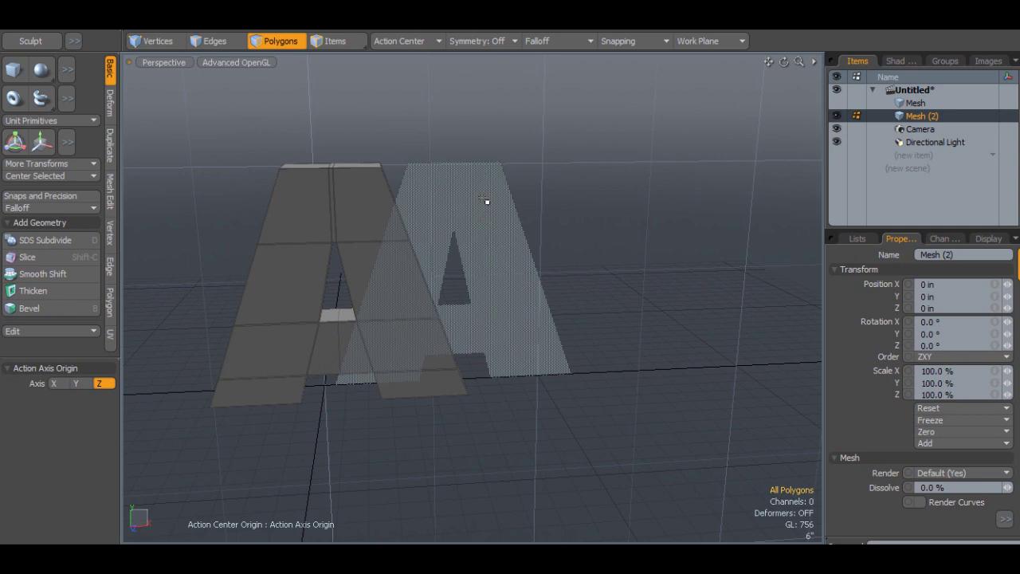
- Select only the new flat A and move it 3'11" along X so it stands clear of the sliced letter
click(488, 200)
key(y)
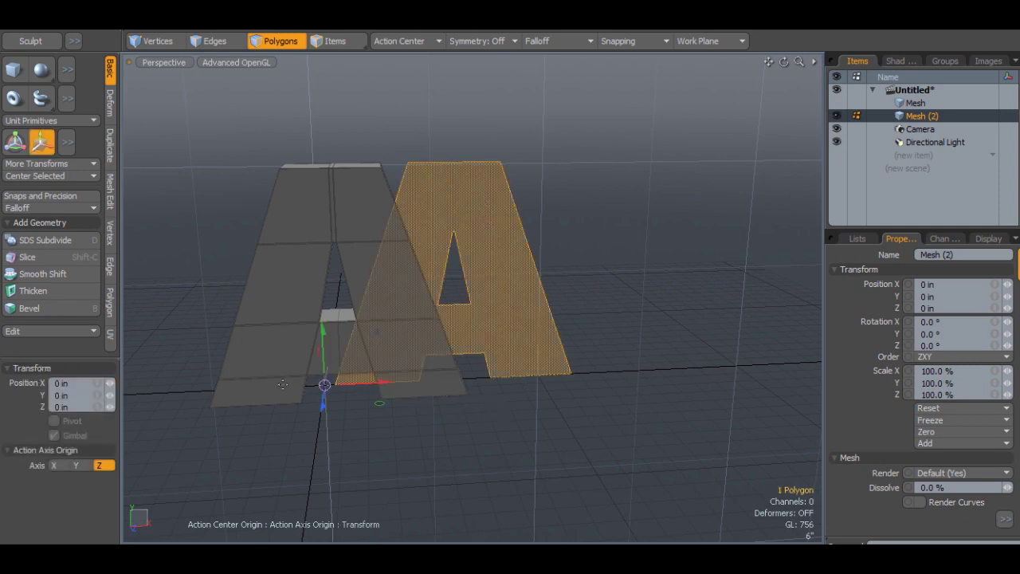
drag(391, 389, 555, 387)
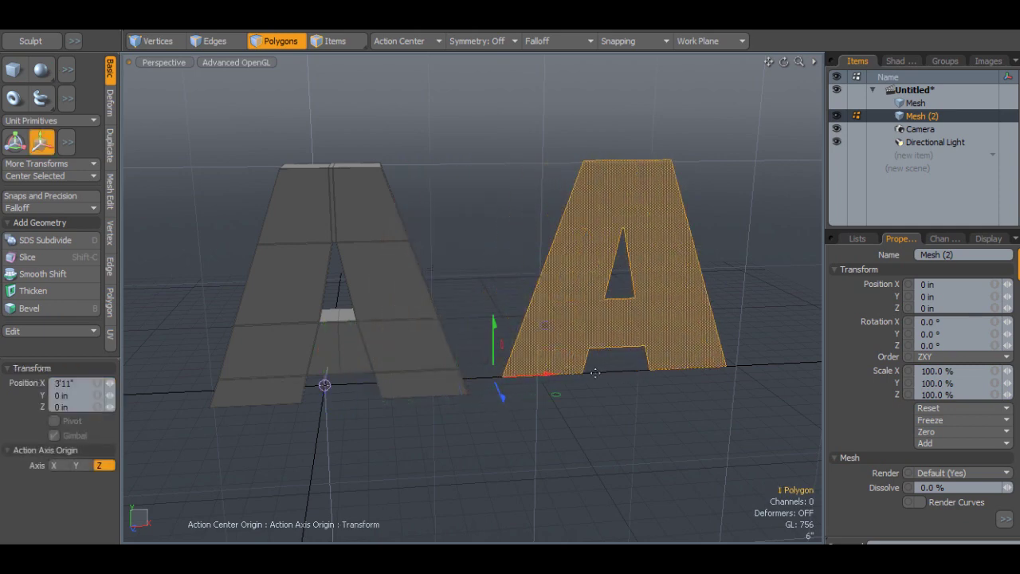
key(space)
- Give the flat A thickness by shifting its face forward with Polygon Bevel, and clear the selection
key(b)
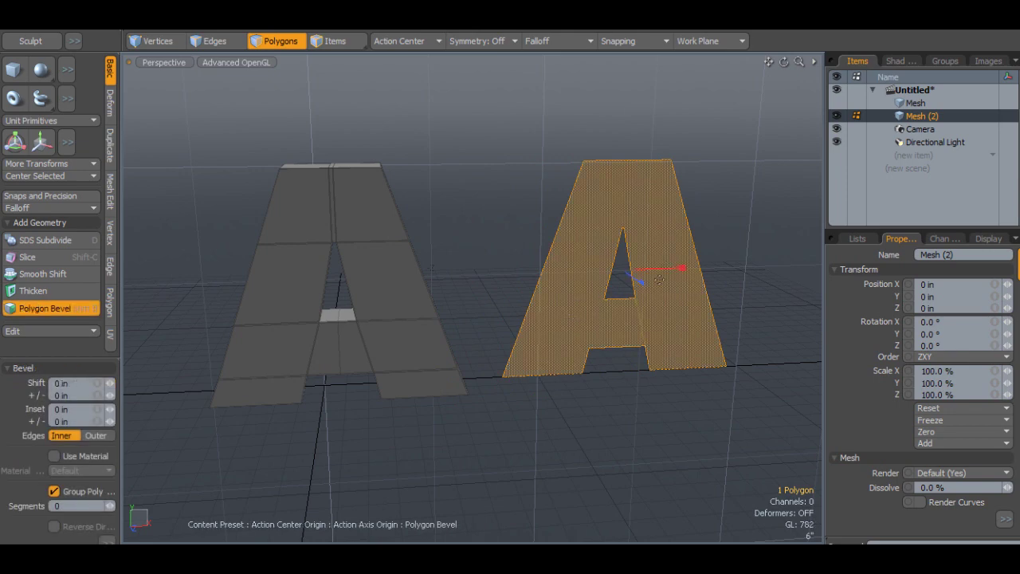
drag(646, 292, 649, 286)
key(space)
click(630, 446)
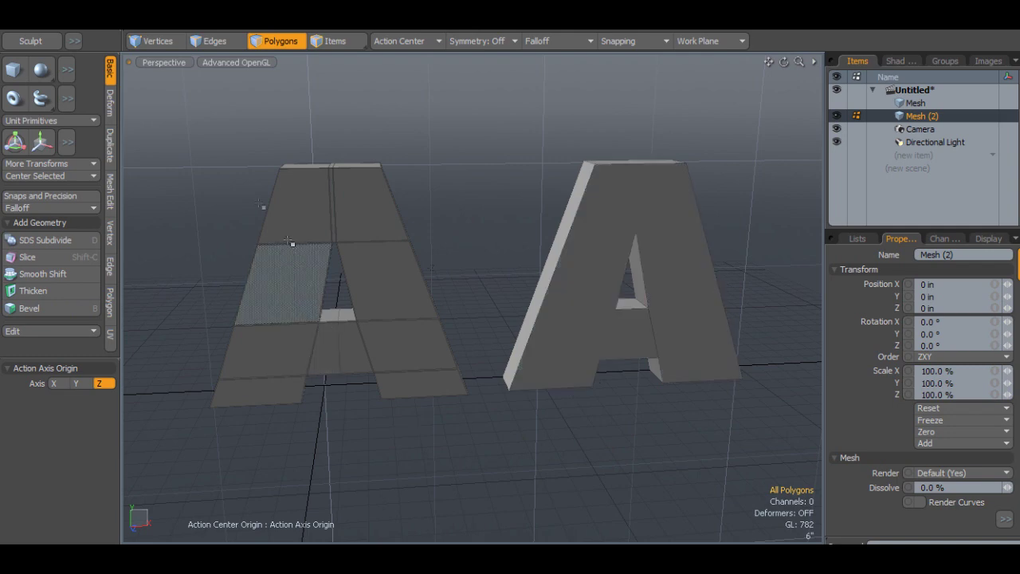
- Select the sliced A, turn on subdivision for that letter only, and clear the selection
scroll(387, 186, up, 5)
double_click(403, 235)
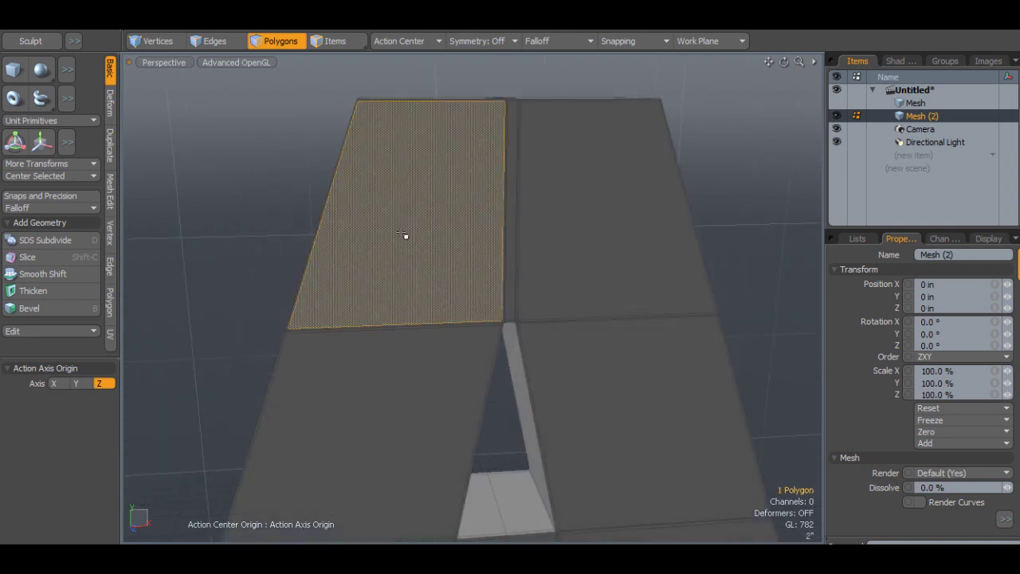
key(Tab)
click(266, 204)
scroll(447, 265, down, 5)
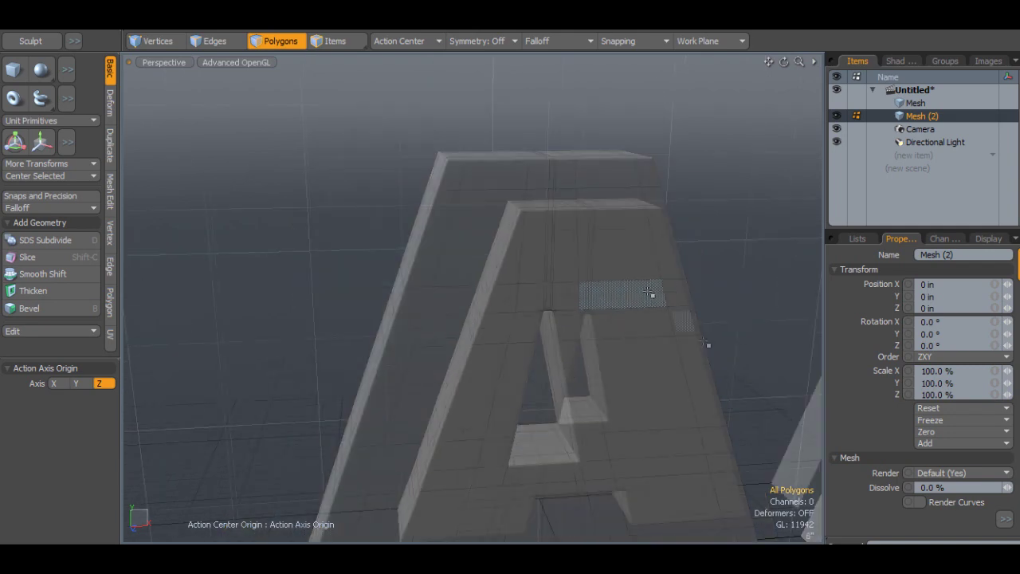